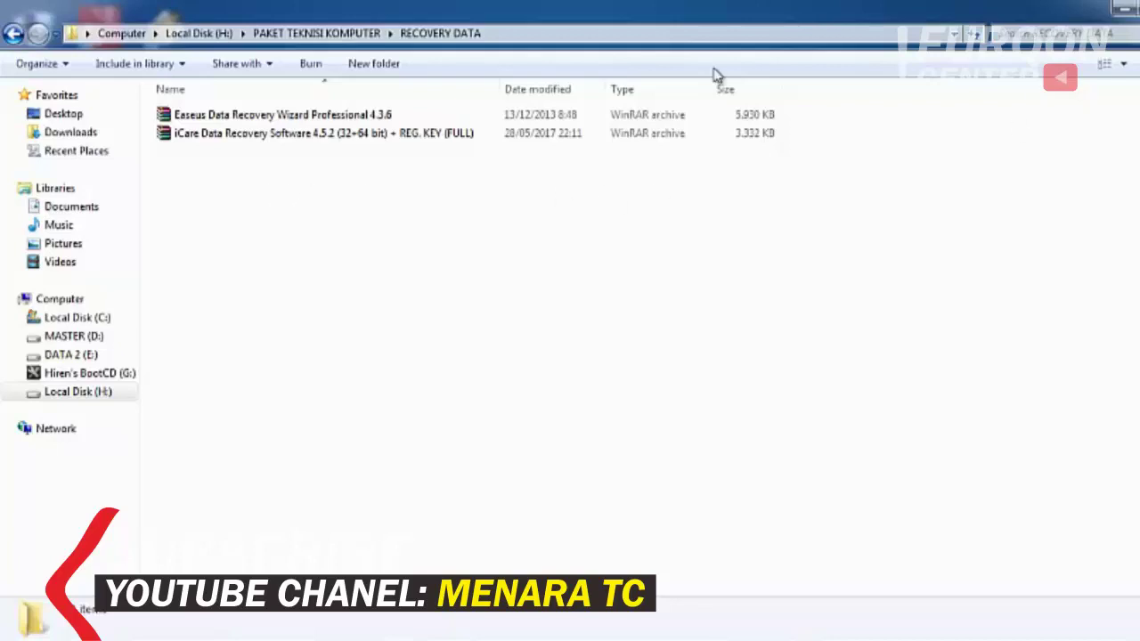
Run the fo-d436.exe installer from the Easeus Data Recovery Wizard Professional 4.3.6 archive and close the archive
click(192, 121)
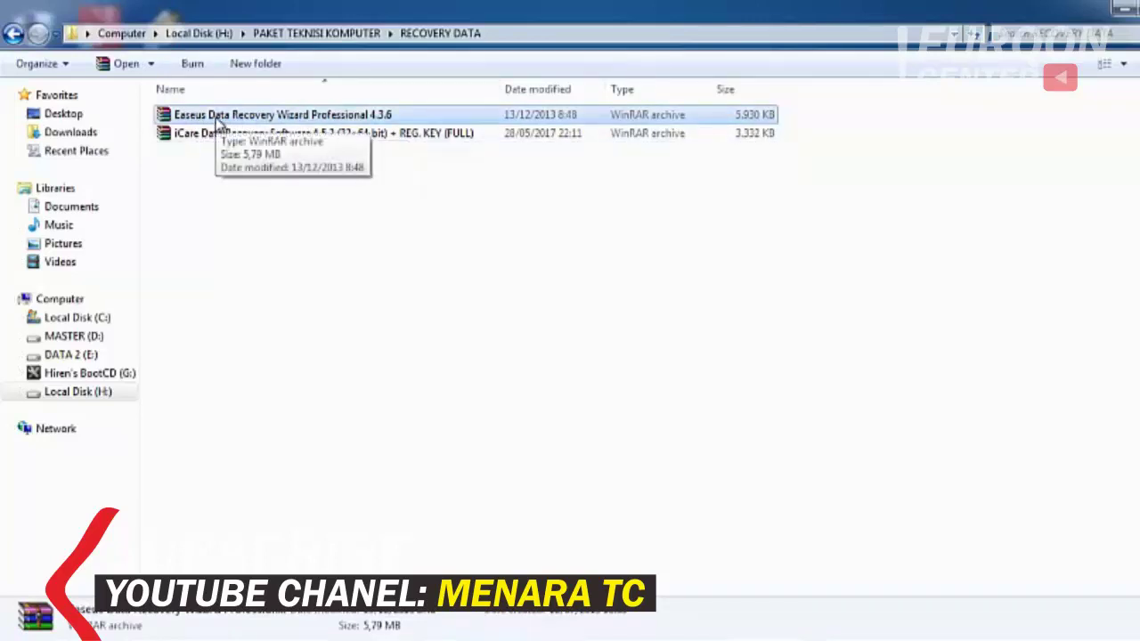
click(591, 172)
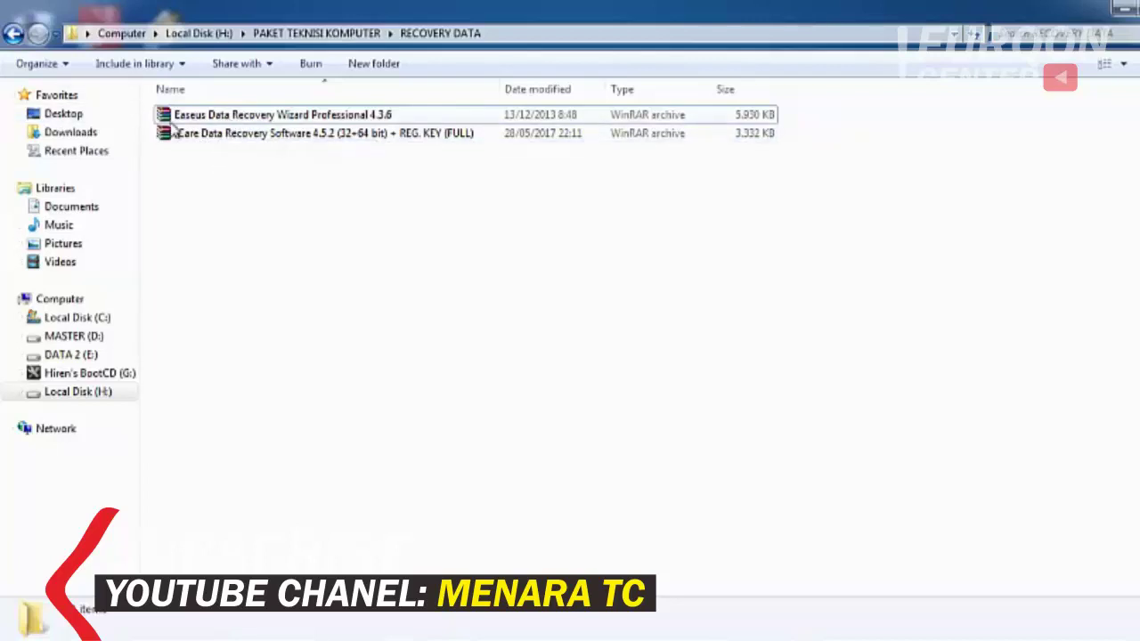
click(198, 120)
click(213, 199)
double_click(191, 119)
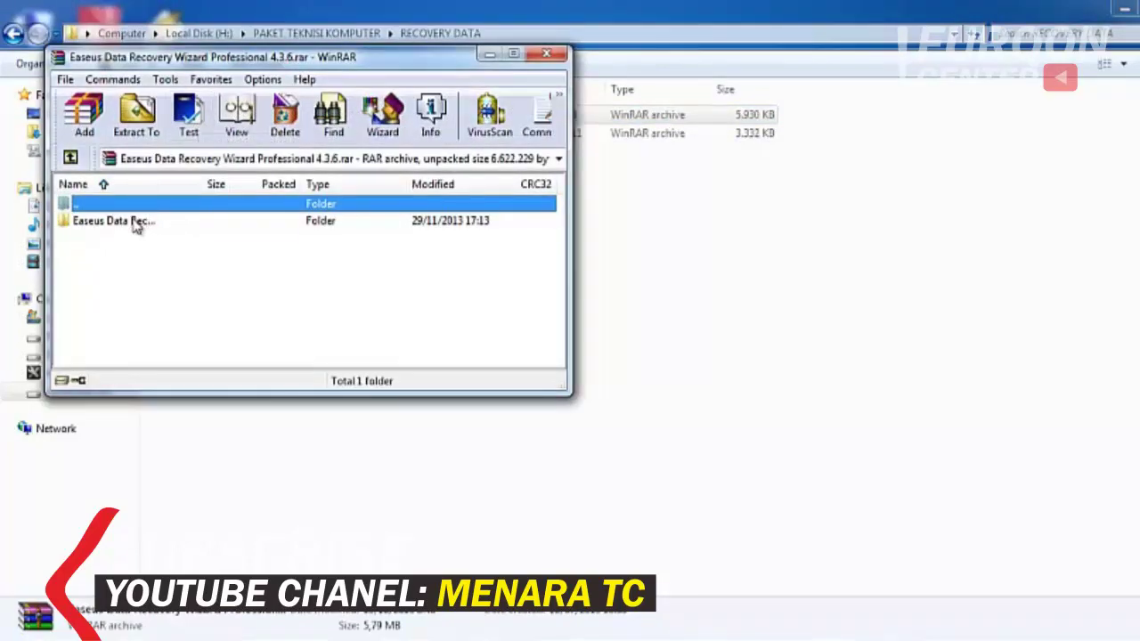
double_click(133, 222)
double_click(92, 238)
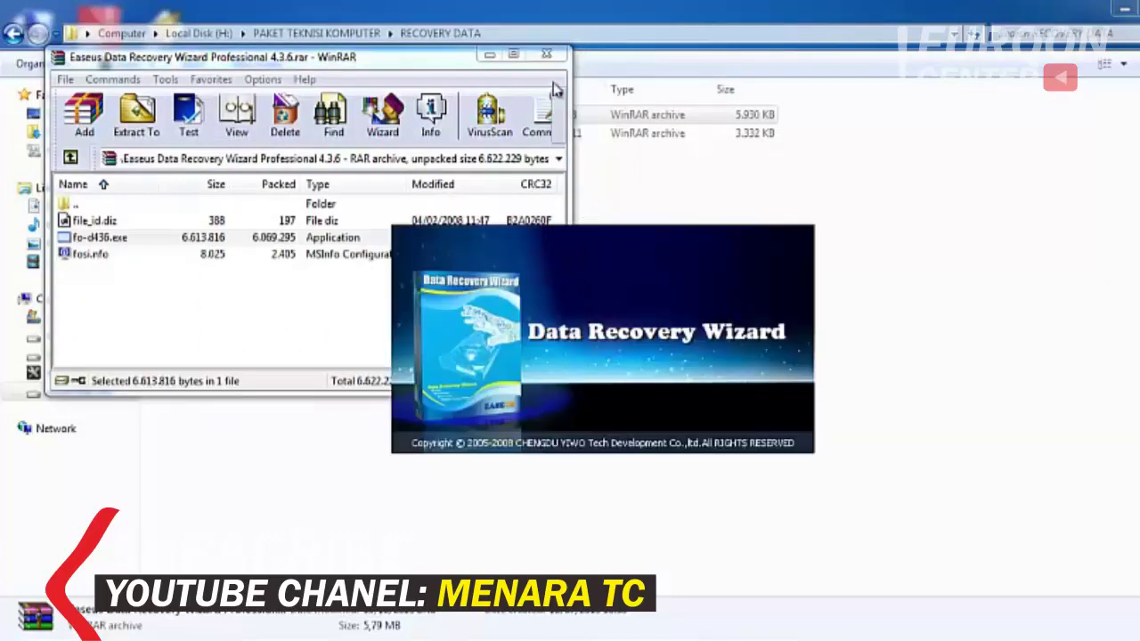
click(546, 55)
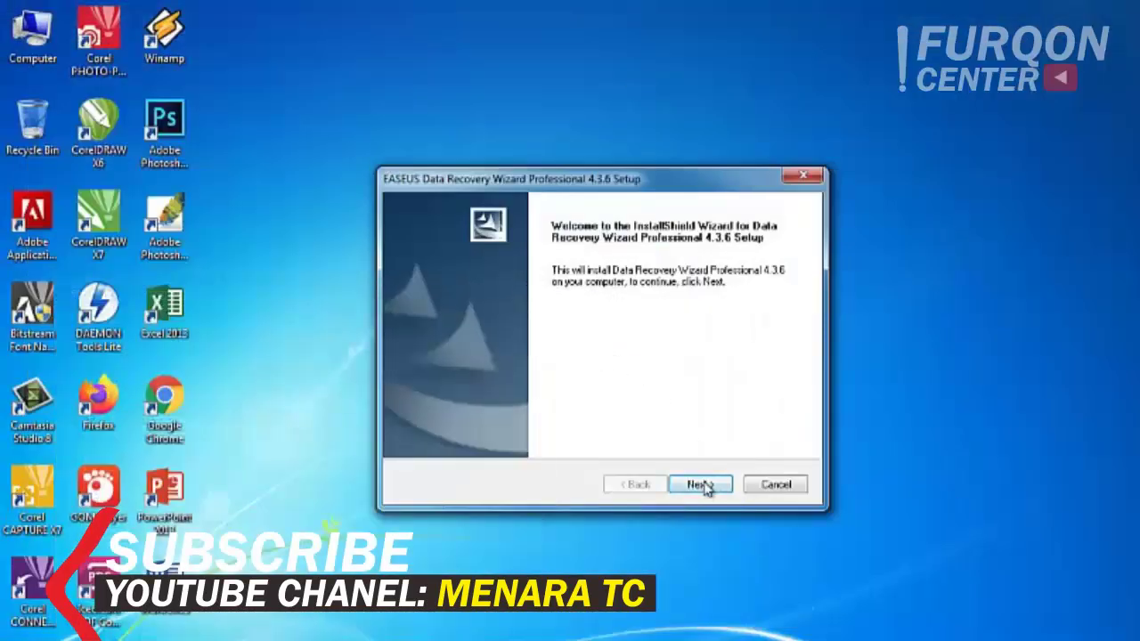
Accept the license agreement and start installing Data Recovery Wizard Professional 4.3.6 in the default folder on drive C, agreeing to the drive caution
click(702, 486)
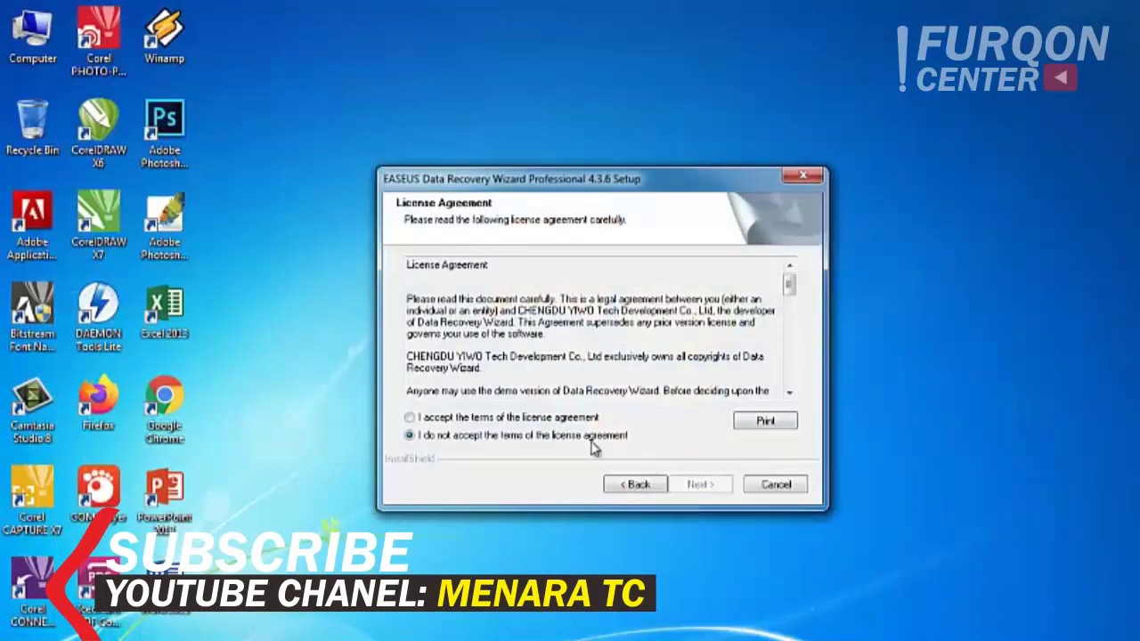
click(539, 418)
click(698, 484)
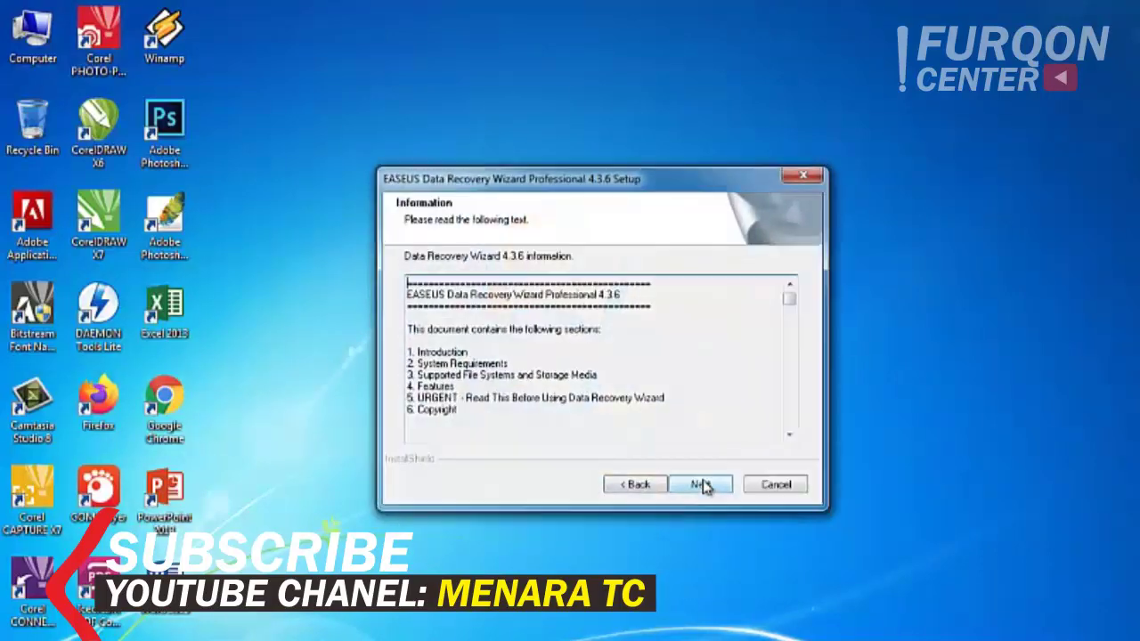
click(702, 485)
click(701, 485)
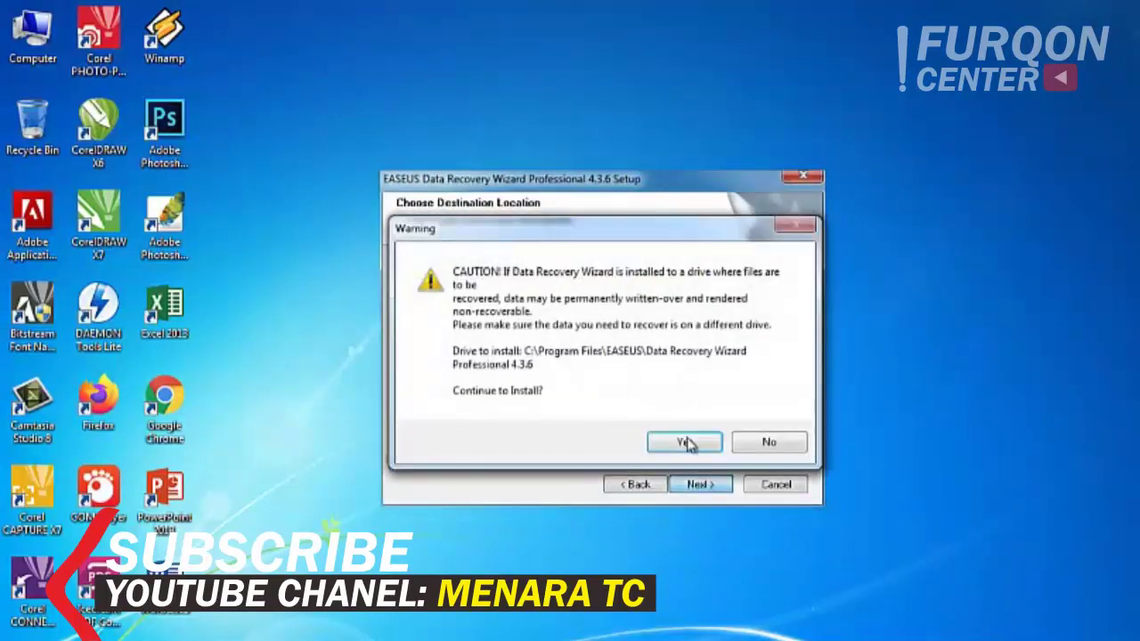
click(687, 441)
click(700, 484)
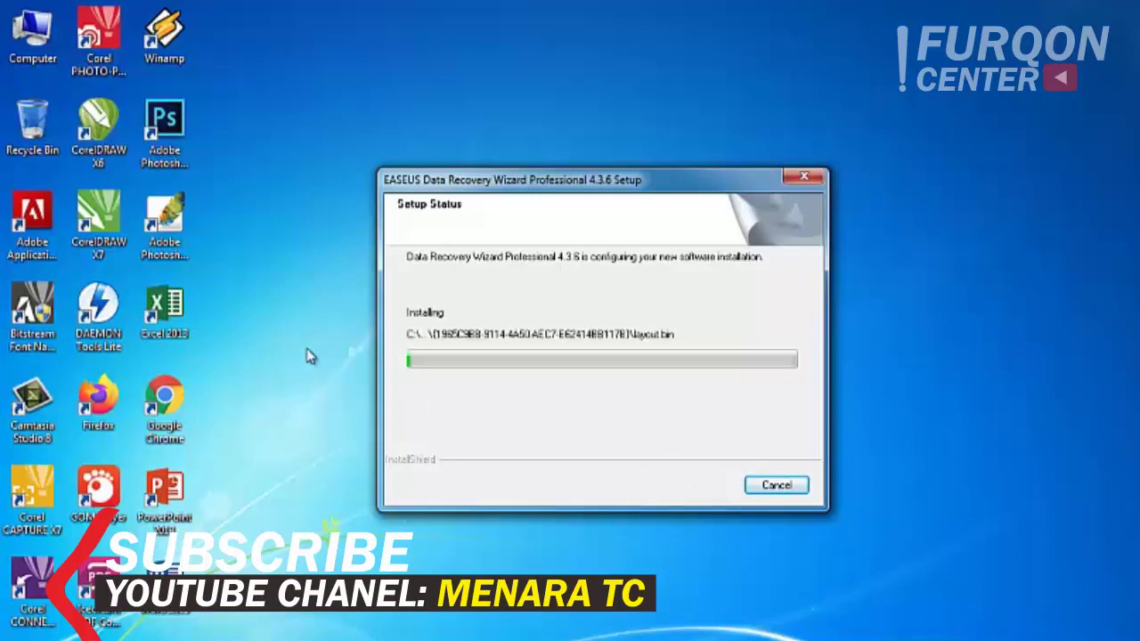
right_click(285, 210)
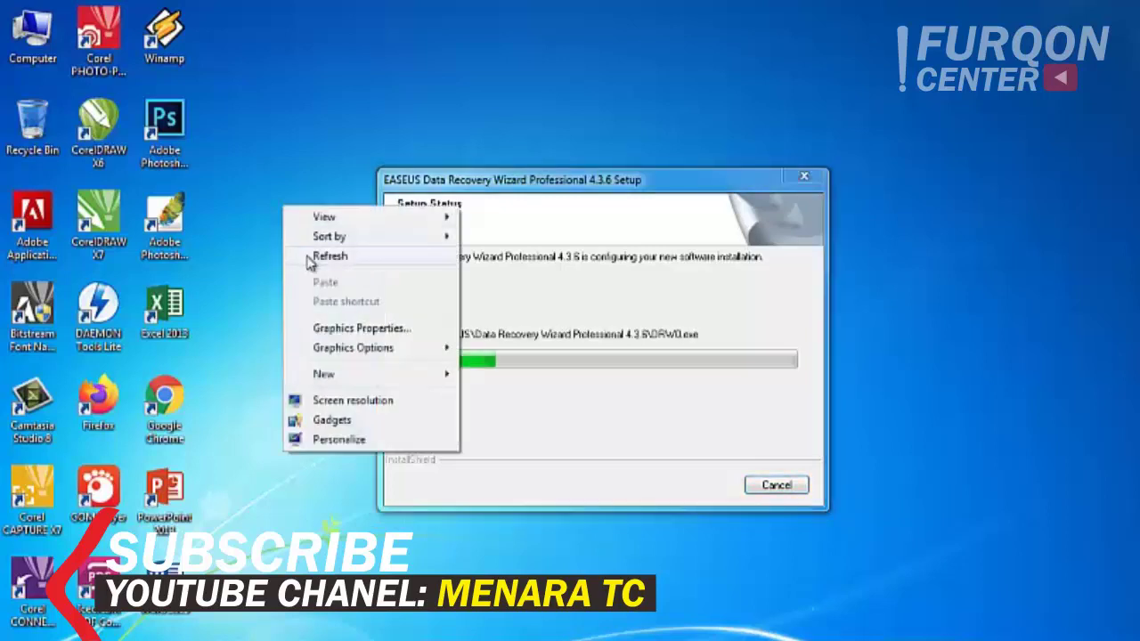
click(309, 259)
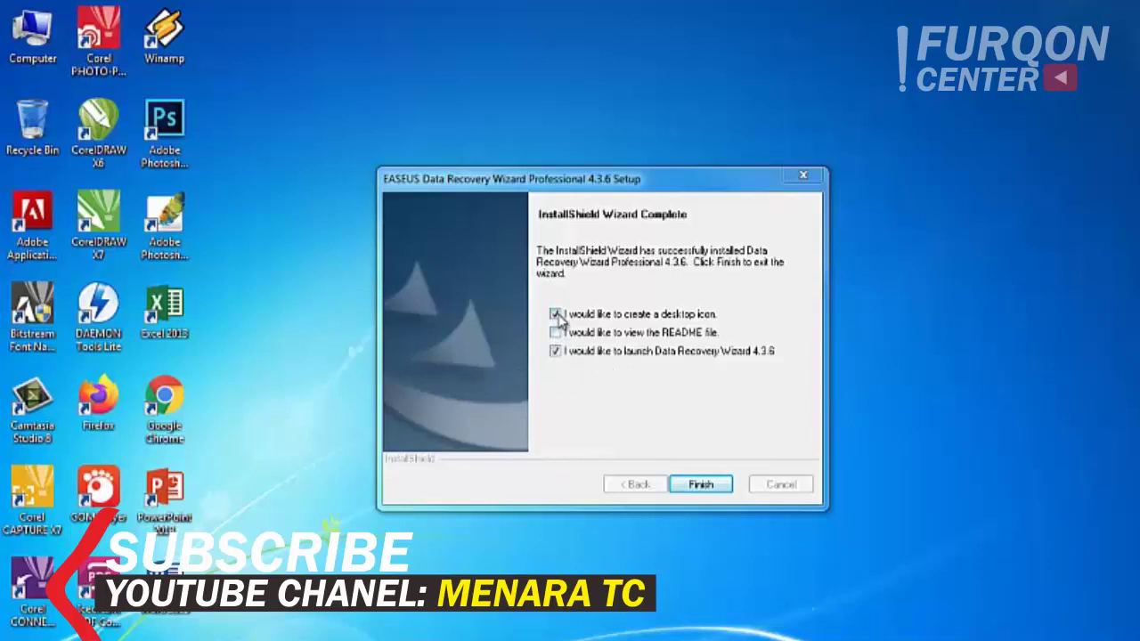
Finish the setup with the options for creating a desktop icon and launching Data Recovery Wizard 4.3.6 turned off
click(556, 315)
click(556, 351)
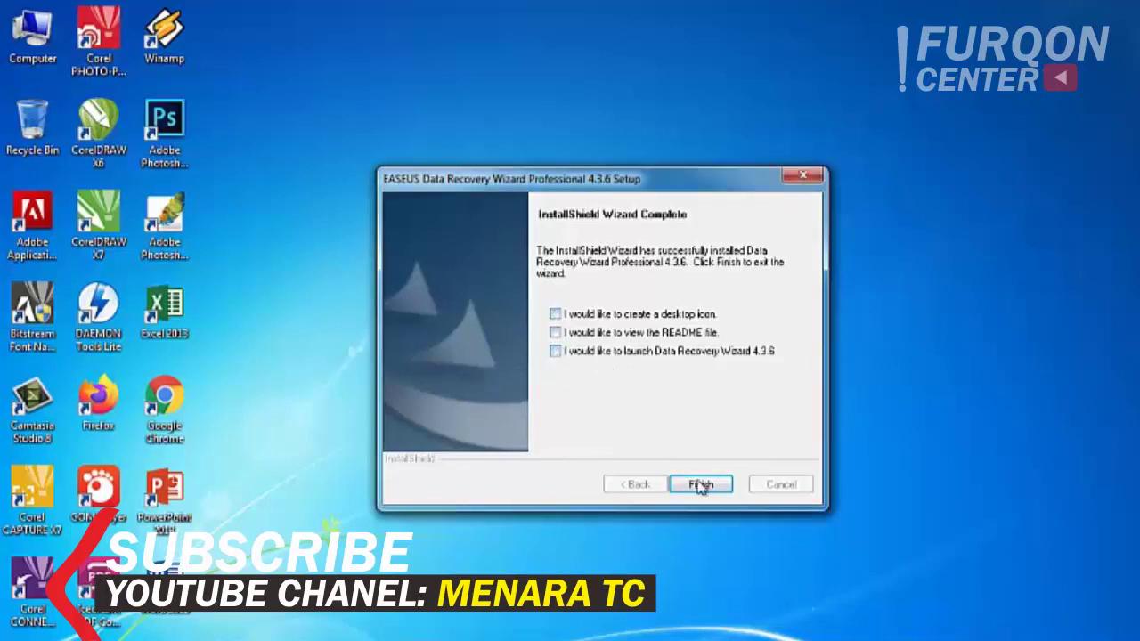
click(700, 486)
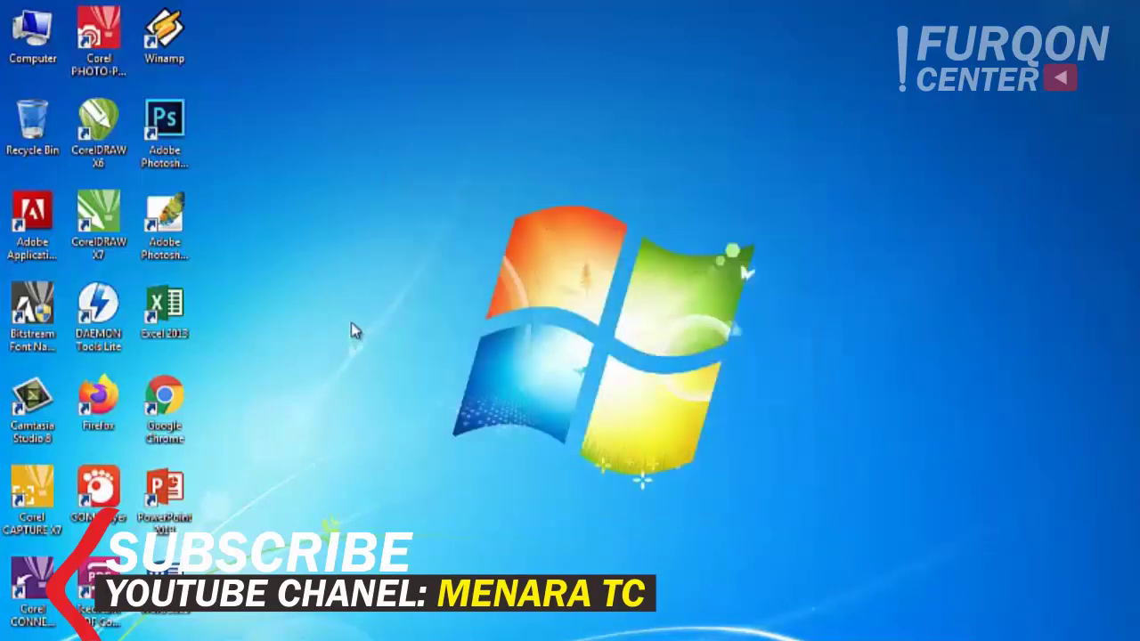
right_click(353, 323)
click(379, 371)
right_click(339, 304)
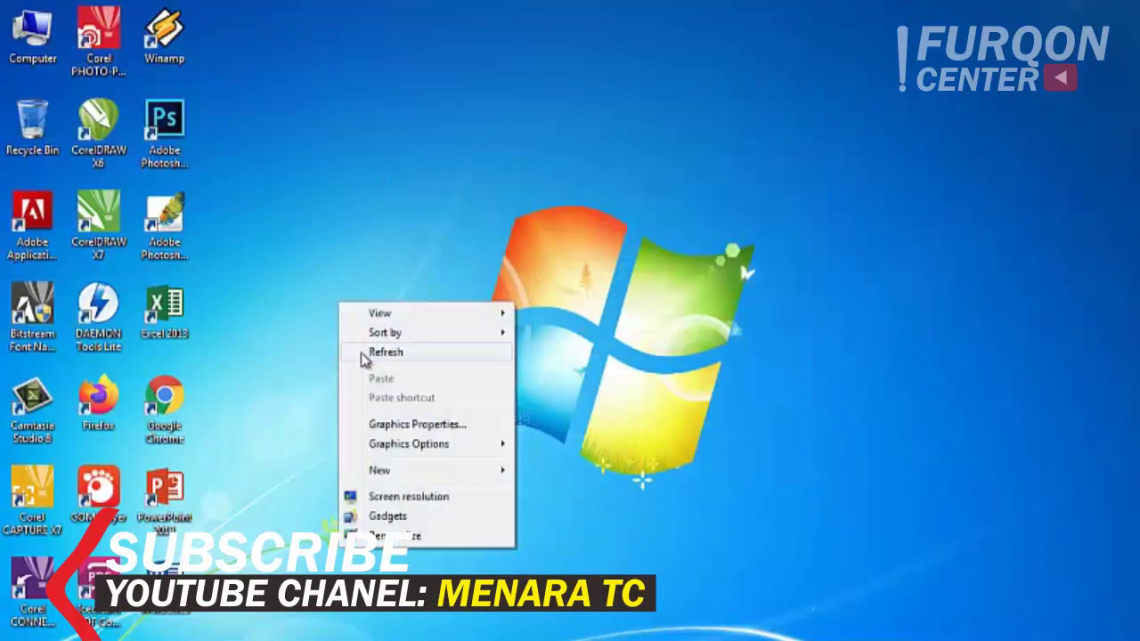
click(364, 354)
Look for the EASEUS Data Recovery Wizard Professional entry among all installed programs
click(19, 626)
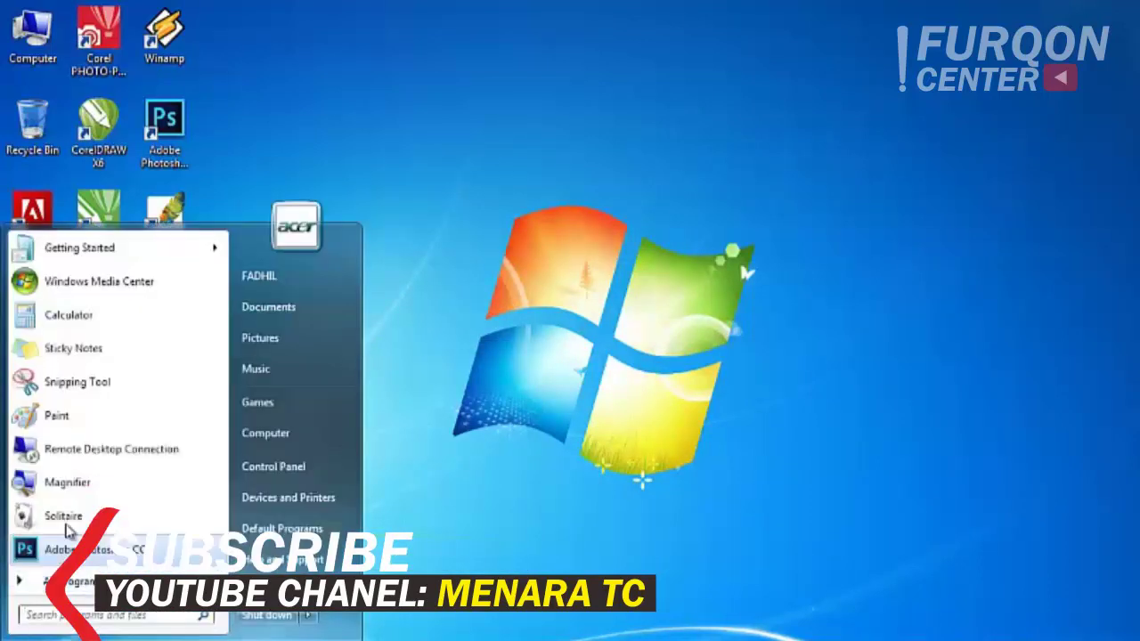
click(87, 581)
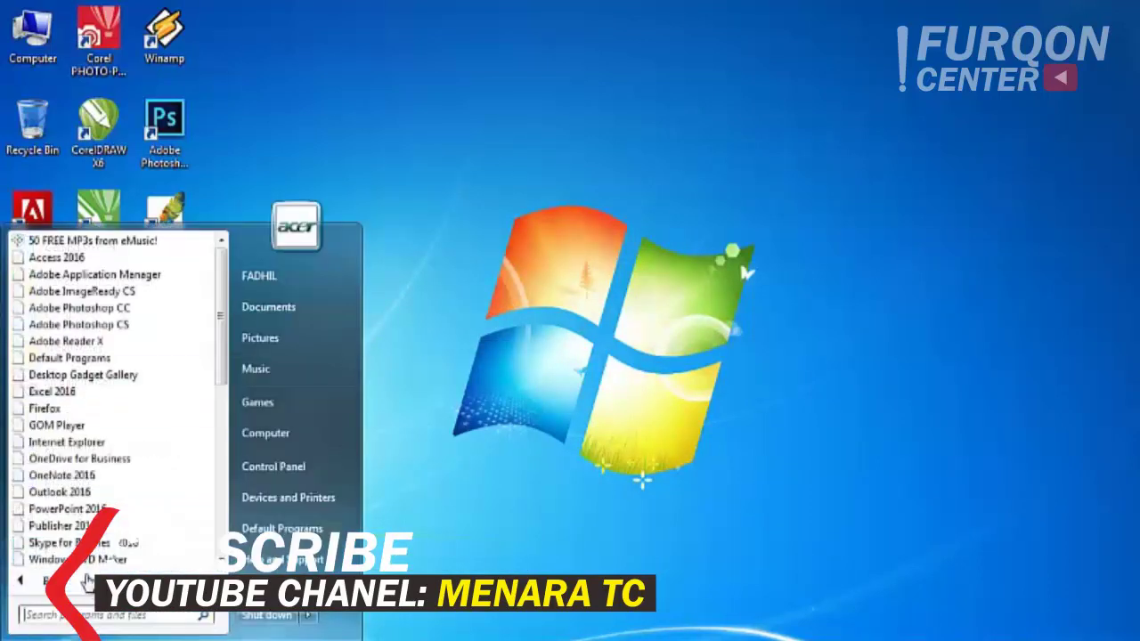
scroll(94, 394, down, 8)
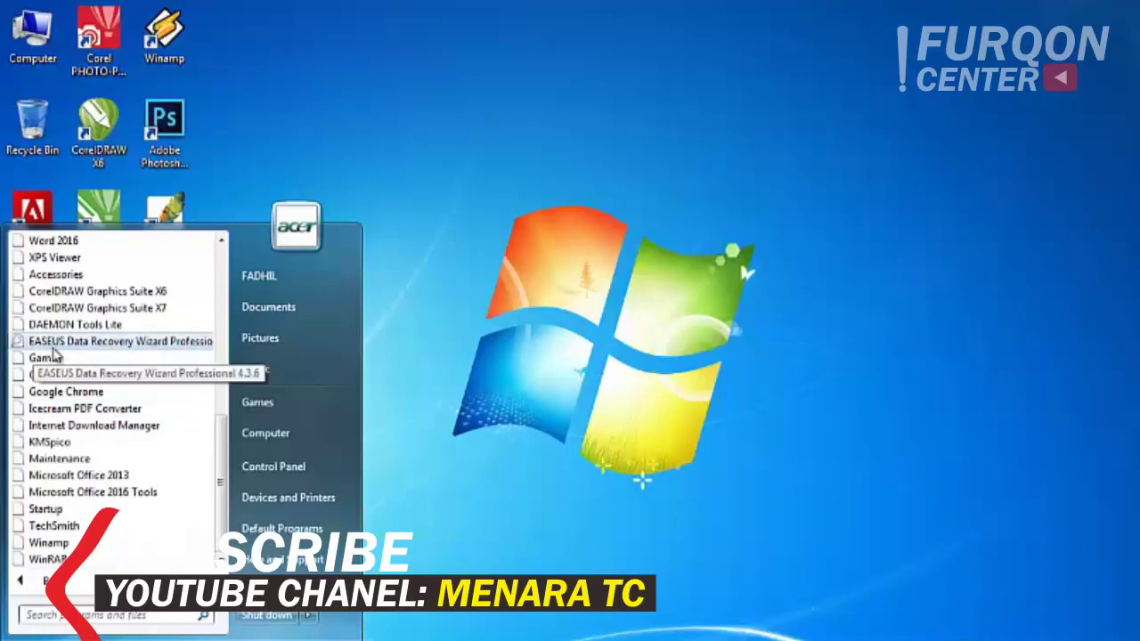
click(450, 350)
right_click(294, 278)
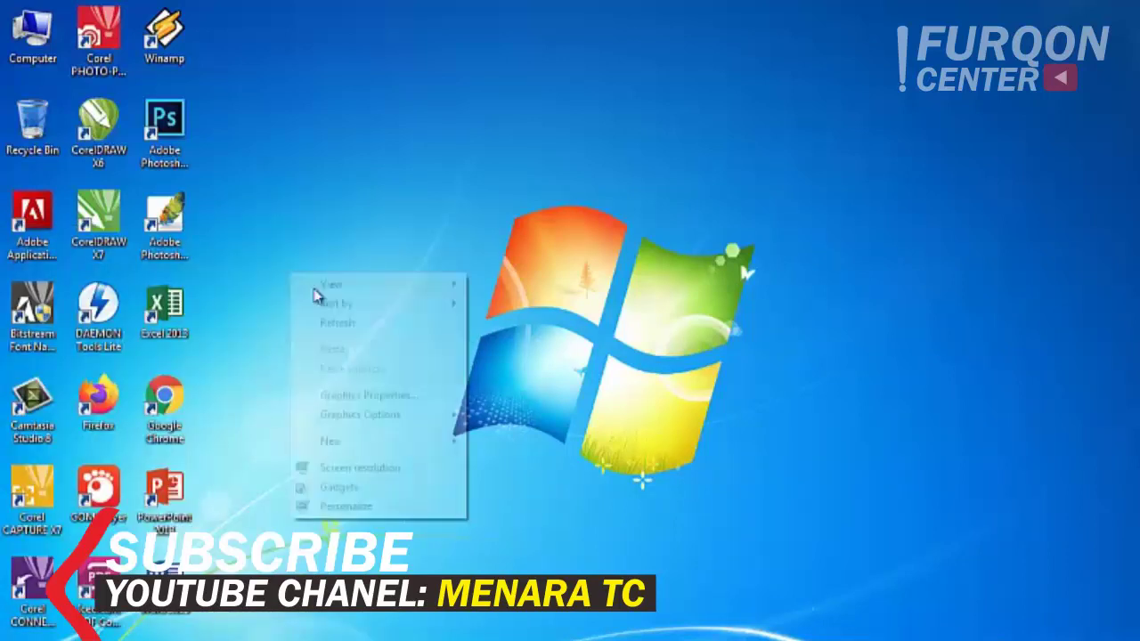
click(324, 326)
right_click(316, 305)
click(340, 352)
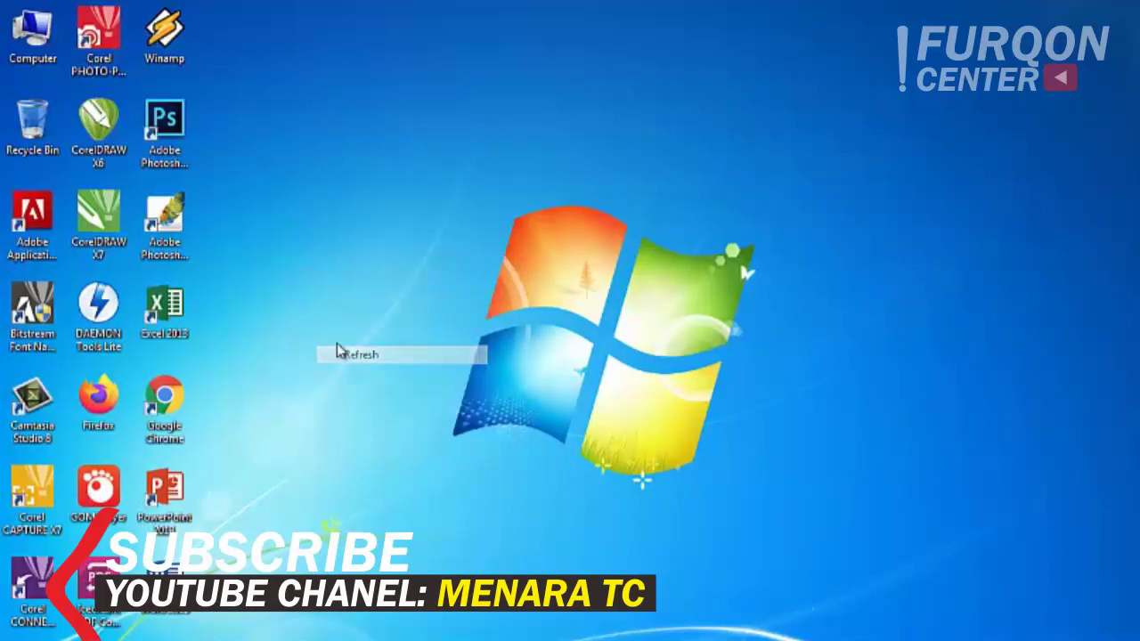
right_click(326, 324)
click(348, 375)
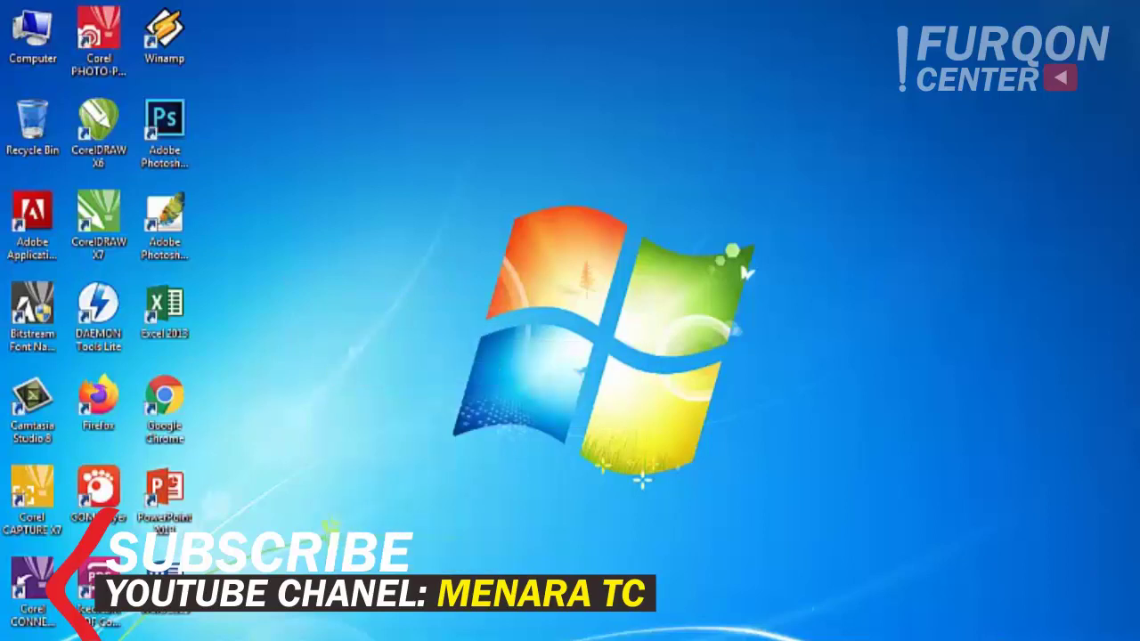
Launch the installed EASEUS Data Recovery Wizard to view its recovery modes, and close it
key(super)
click(79, 579)
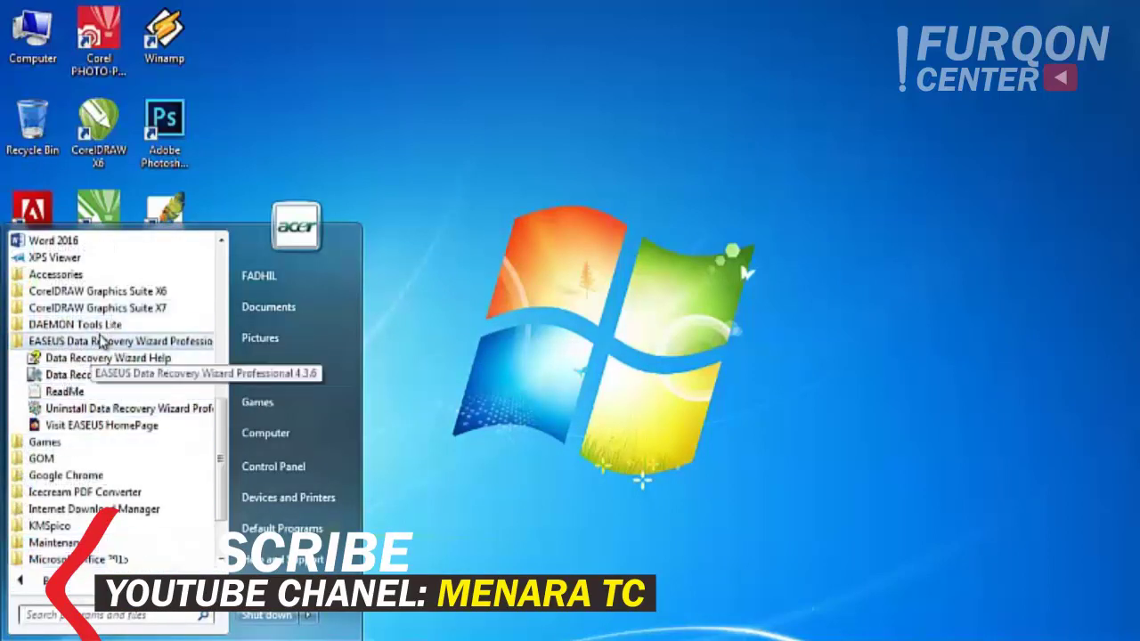
click(99, 381)
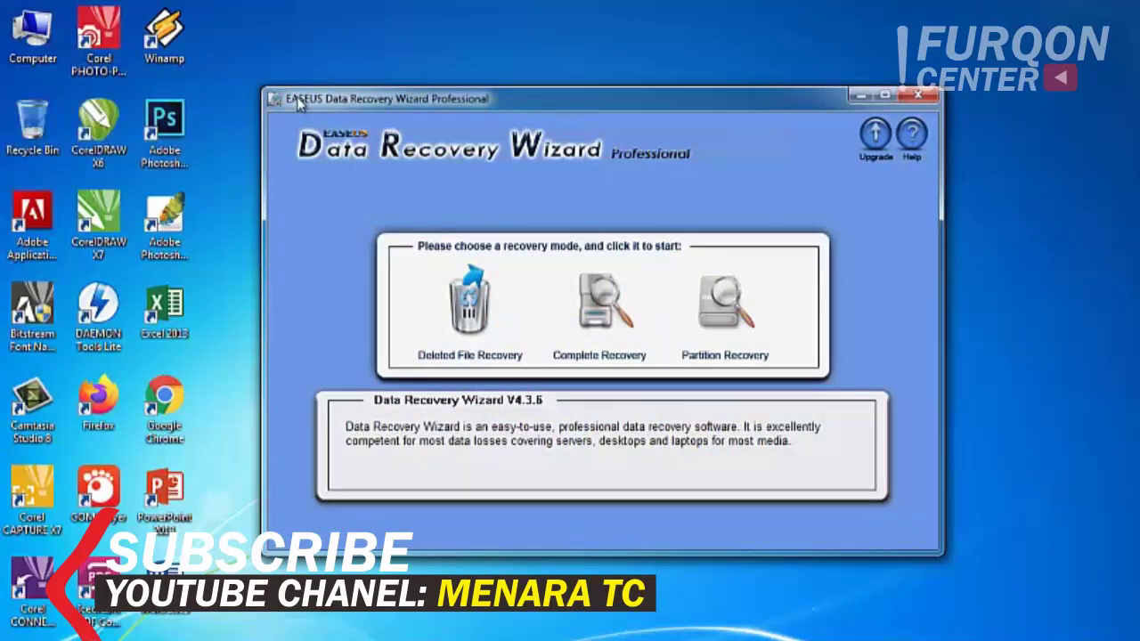
click(917, 94)
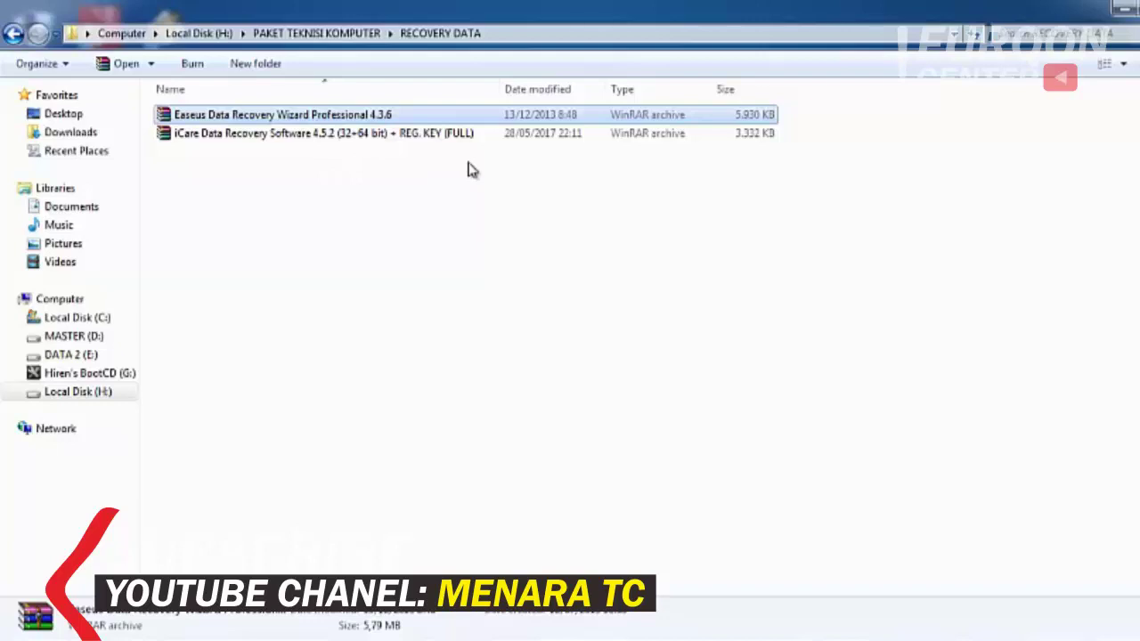
Extract the iCare Data Recovery Software 4.5.2 archive in the RECOVERY DATA folder into a folder of the same name
click(316, 176)
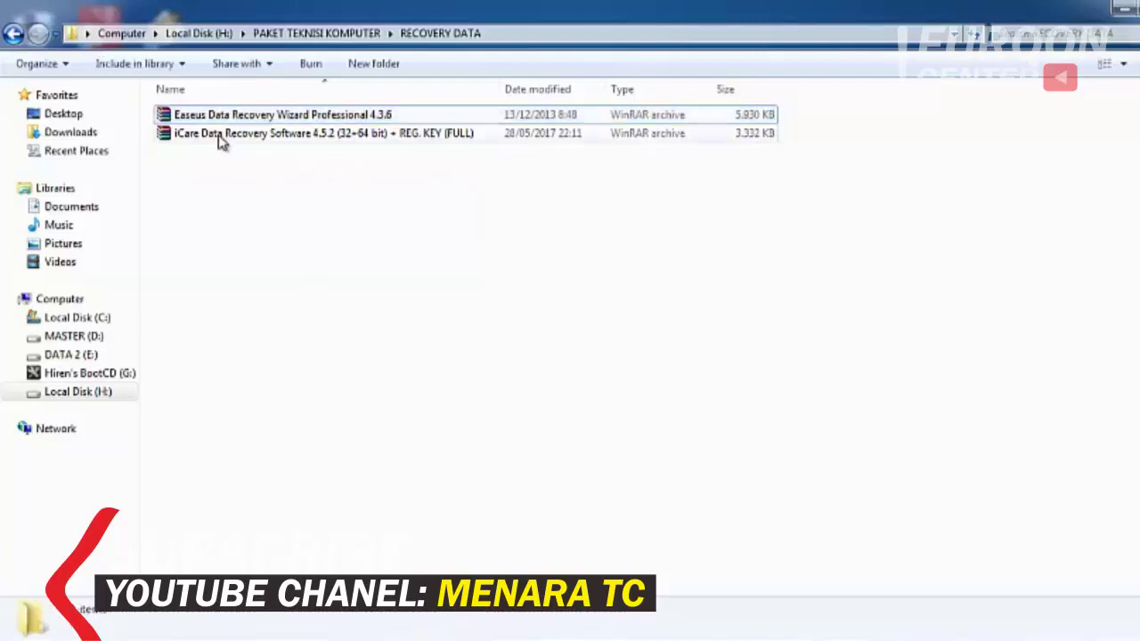
right_click(219, 139)
click(259, 198)
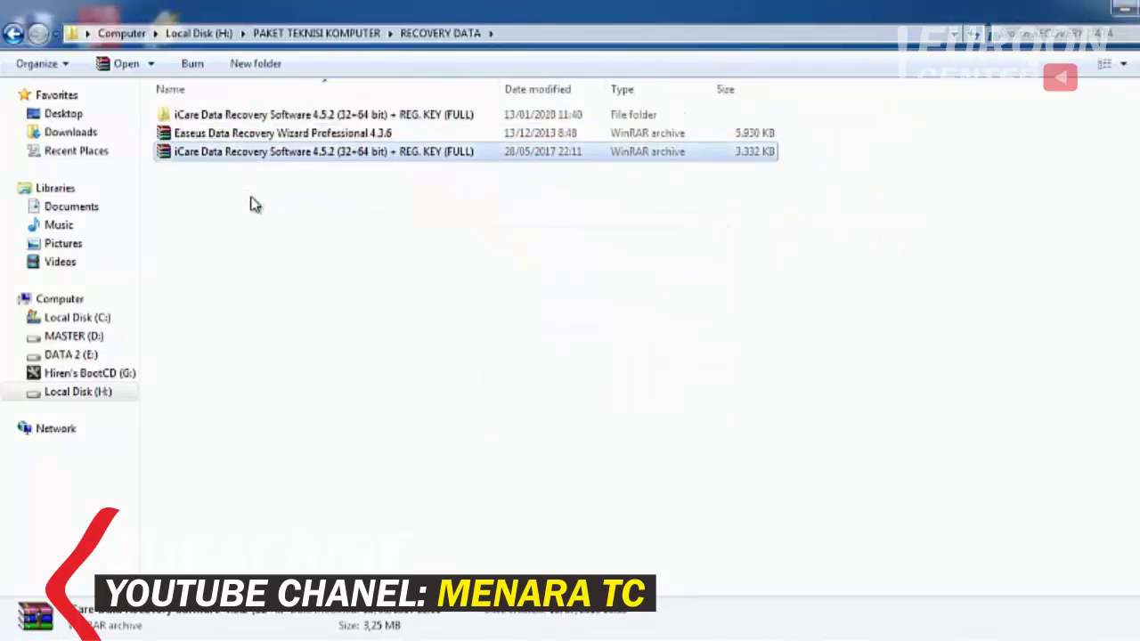
click(252, 204)
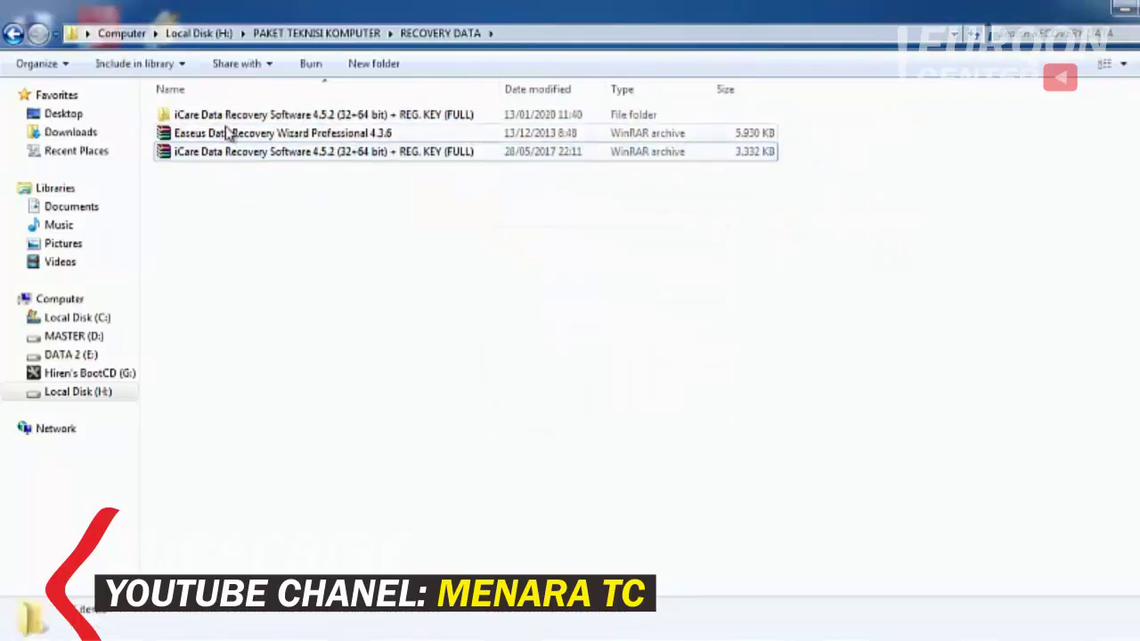
Open the extracted iCare Data Recovery Software 4.5.2 folder and its inner folder containing the installer
double_click(221, 123)
click(219, 122)
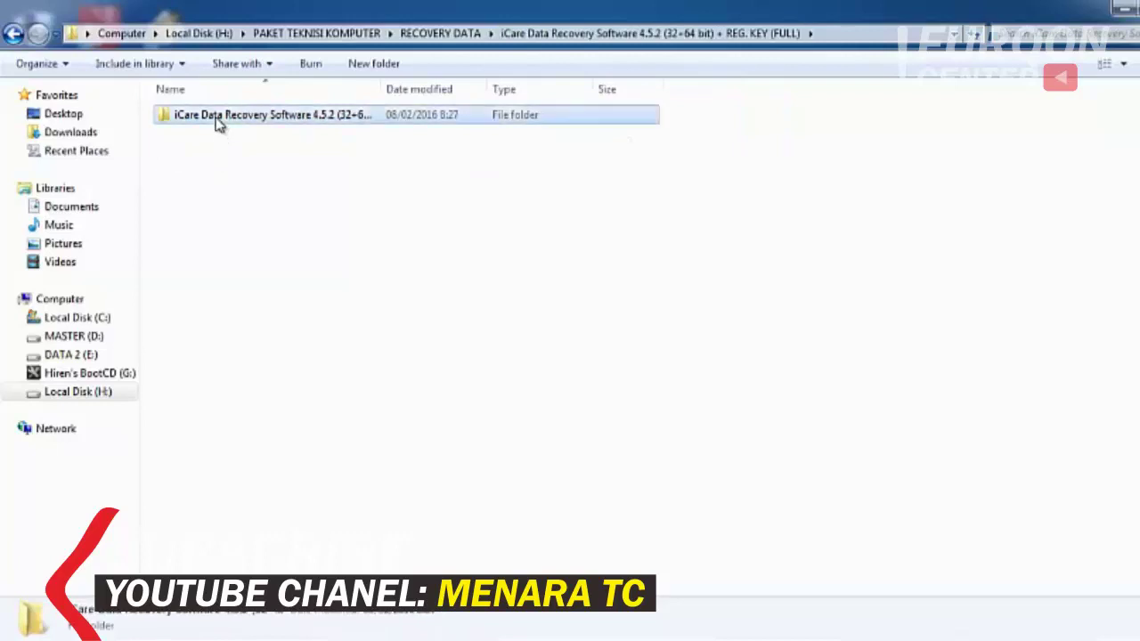
double_click(219, 117)
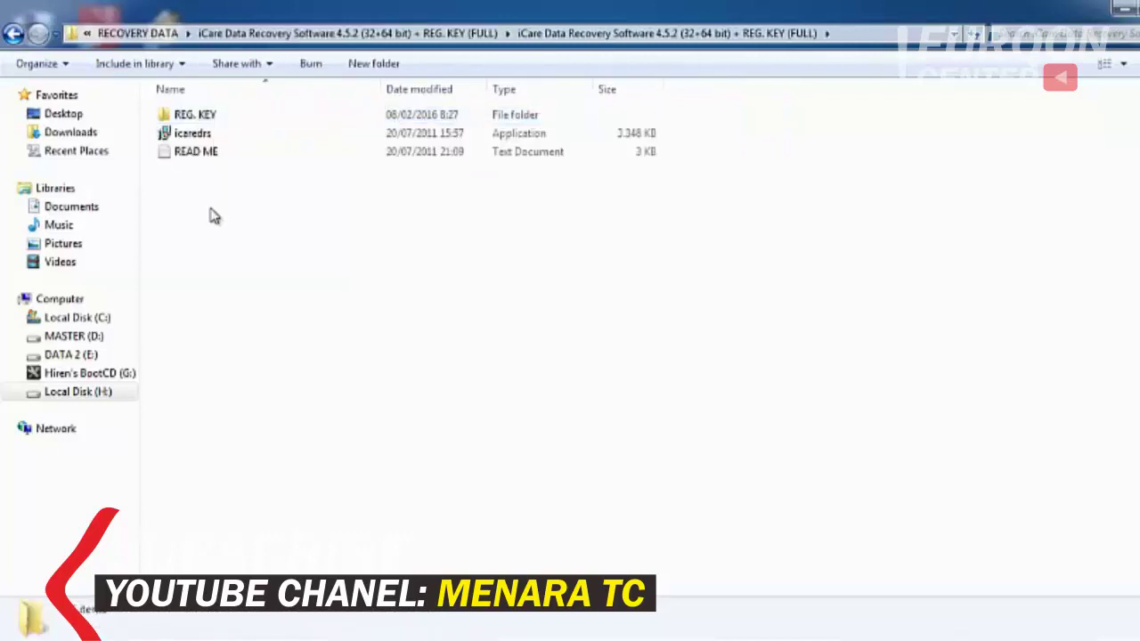
Look inside the REG. KEY folder and return to the iCare installer folder
click(193, 155)
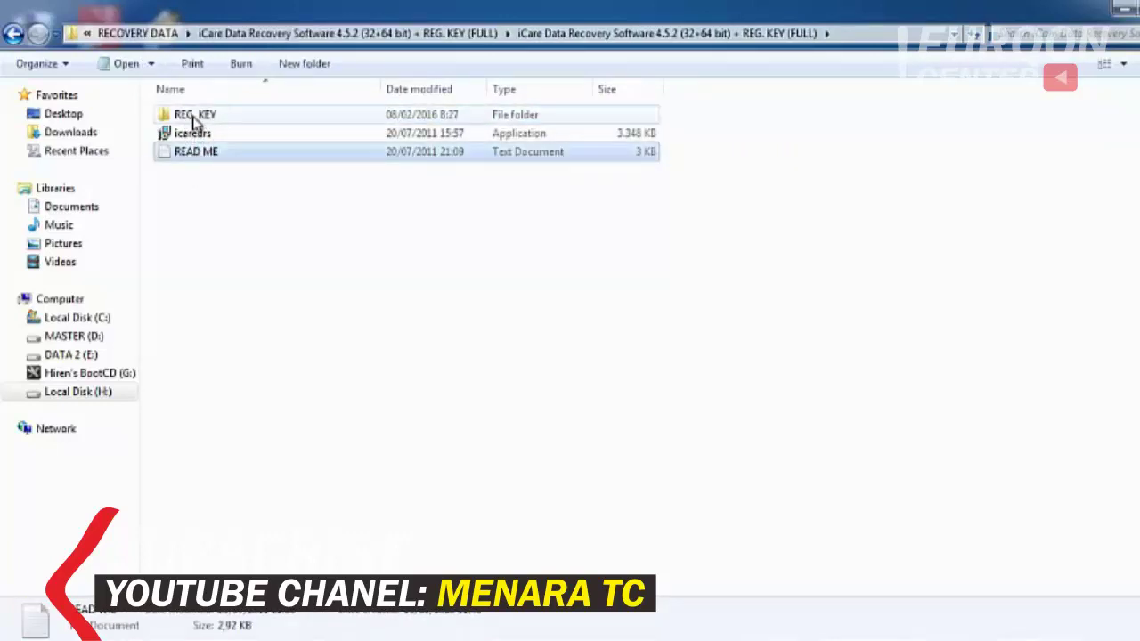
double_click(194, 123)
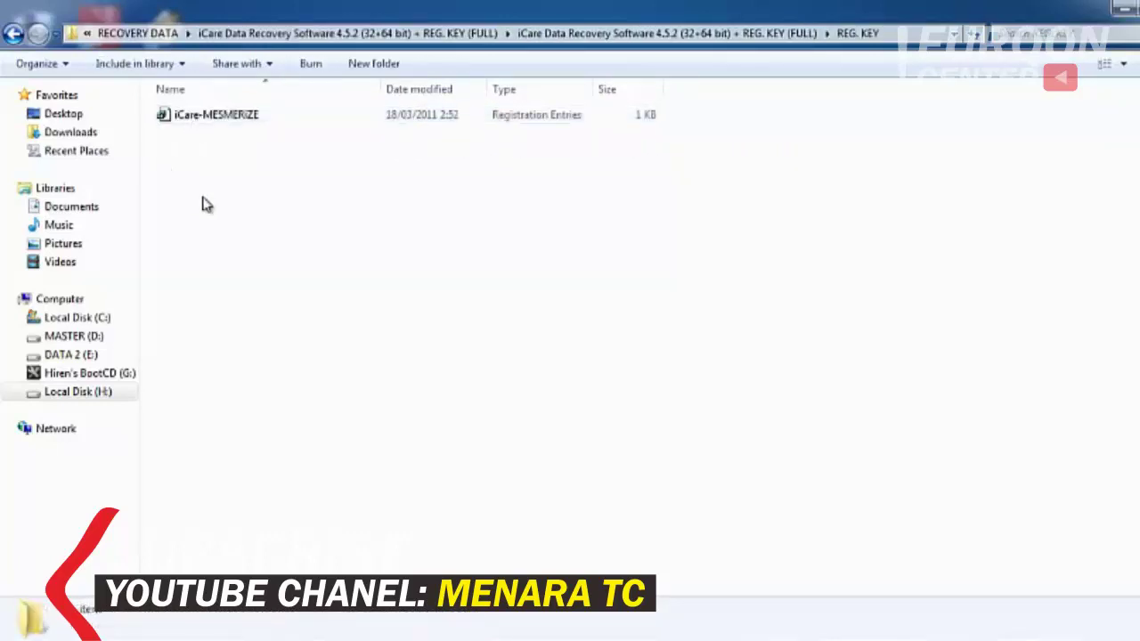
click(590, 34)
Open the READ ME document and read its "How to Install" instructions, highlighting the extraction and installation lines
double_click(217, 152)
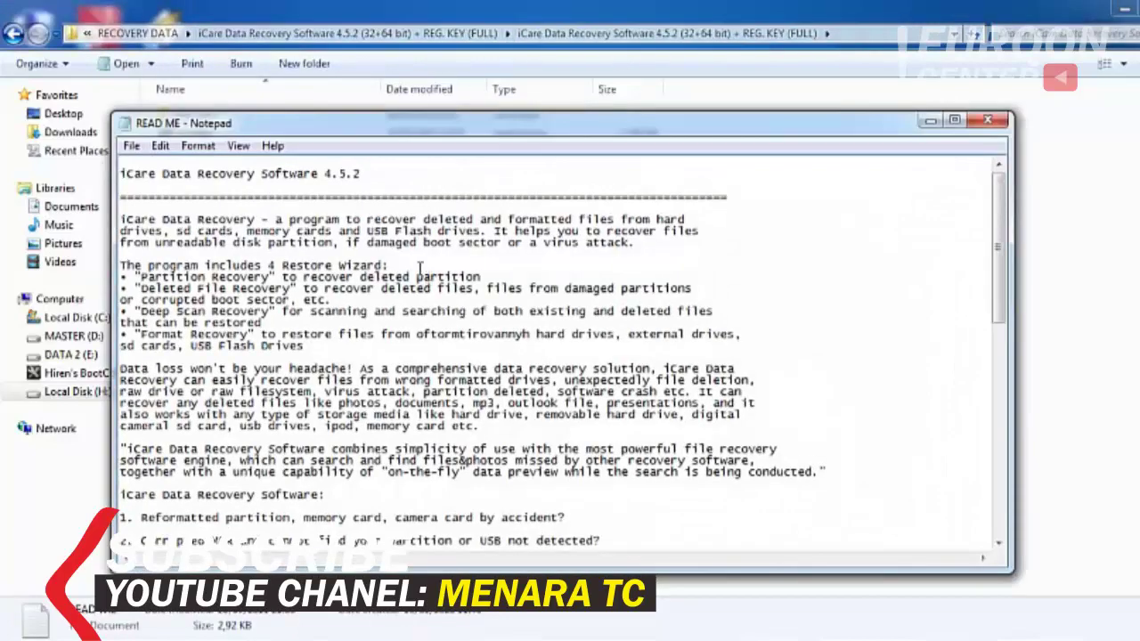
scroll(419, 267, down, 10)
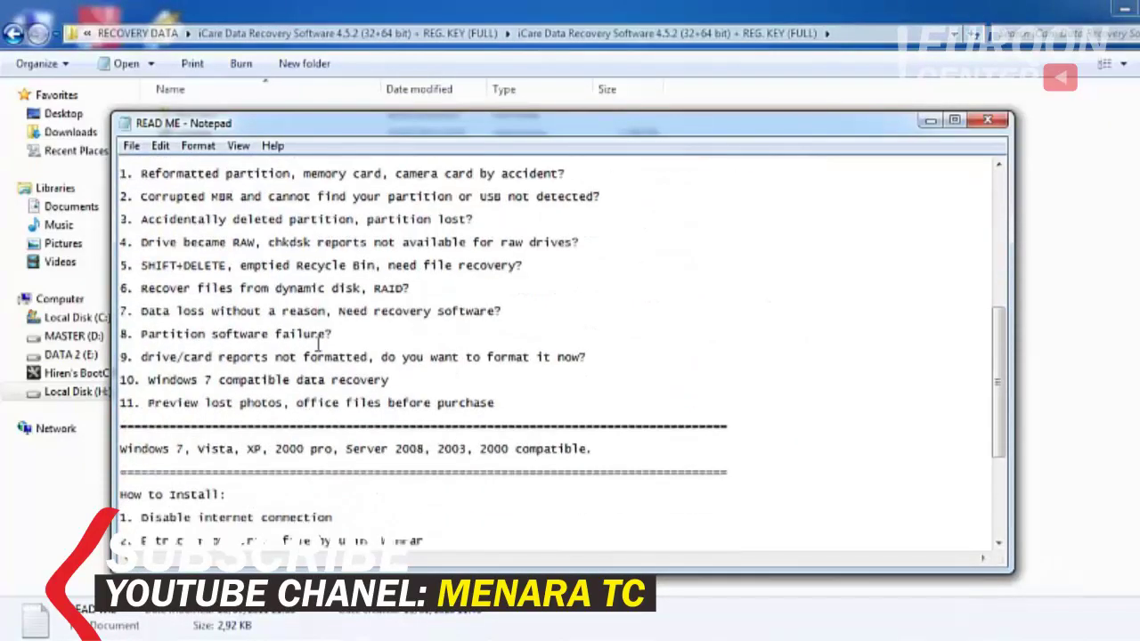
scroll(319, 346, up, 2)
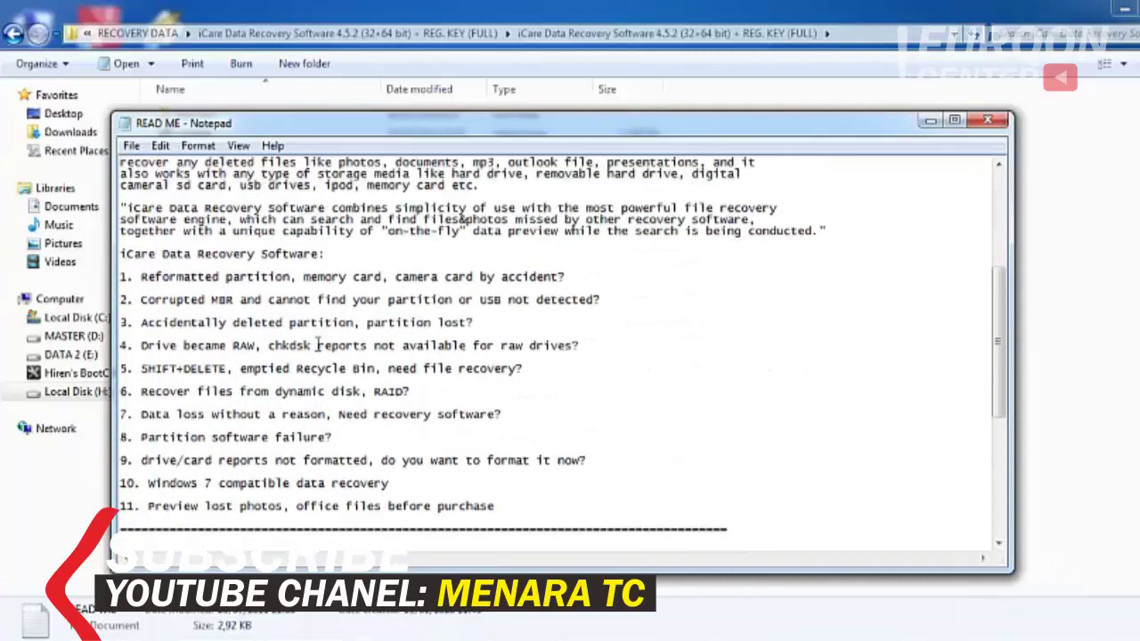
scroll(319, 346, down, 5)
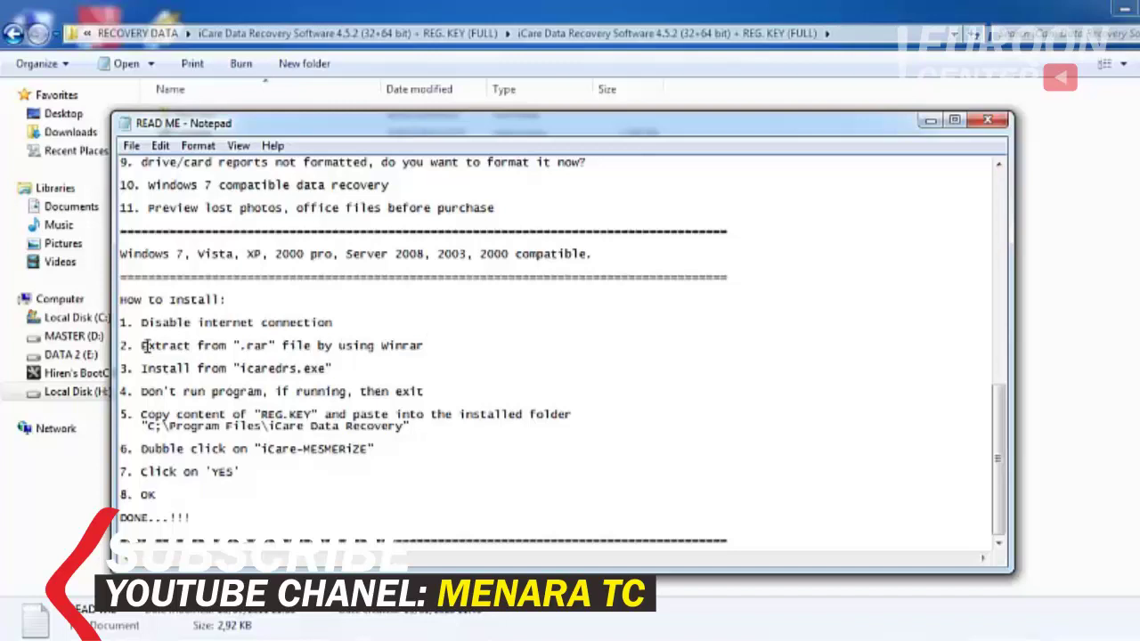
drag(143, 345, 368, 346)
click(462, 389)
drag(145, 368, 285, 373)
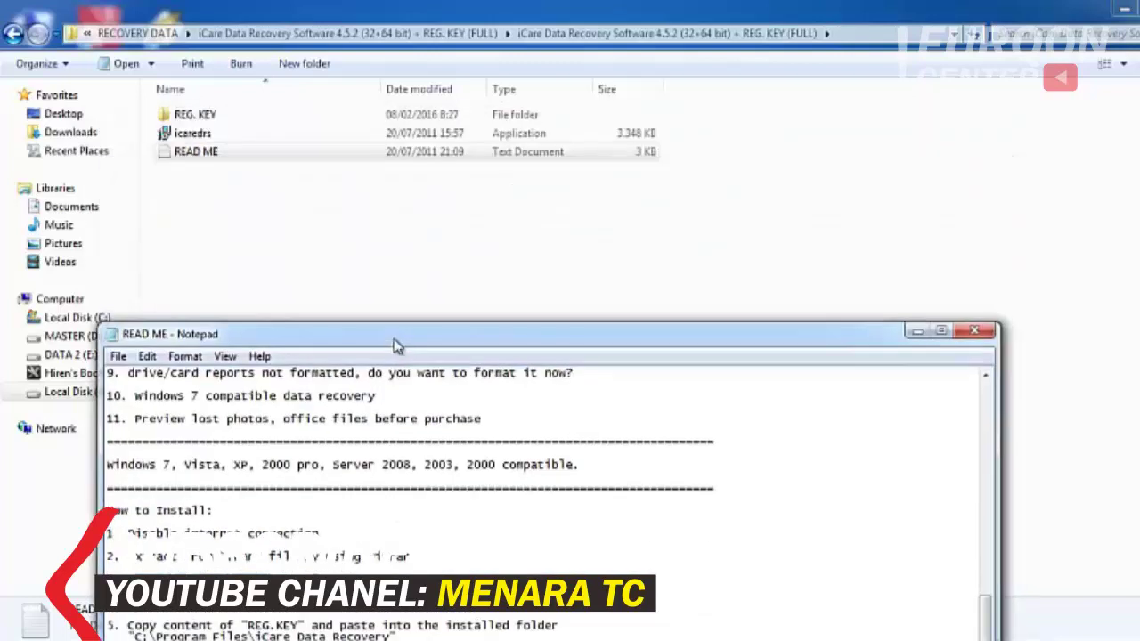
Read installation steps 3 to 5 in the READ ME document, highlighting the icaredrs.exe and REG.KEY instructions
drag(408, 129, 394, 340)
click(187, 134)
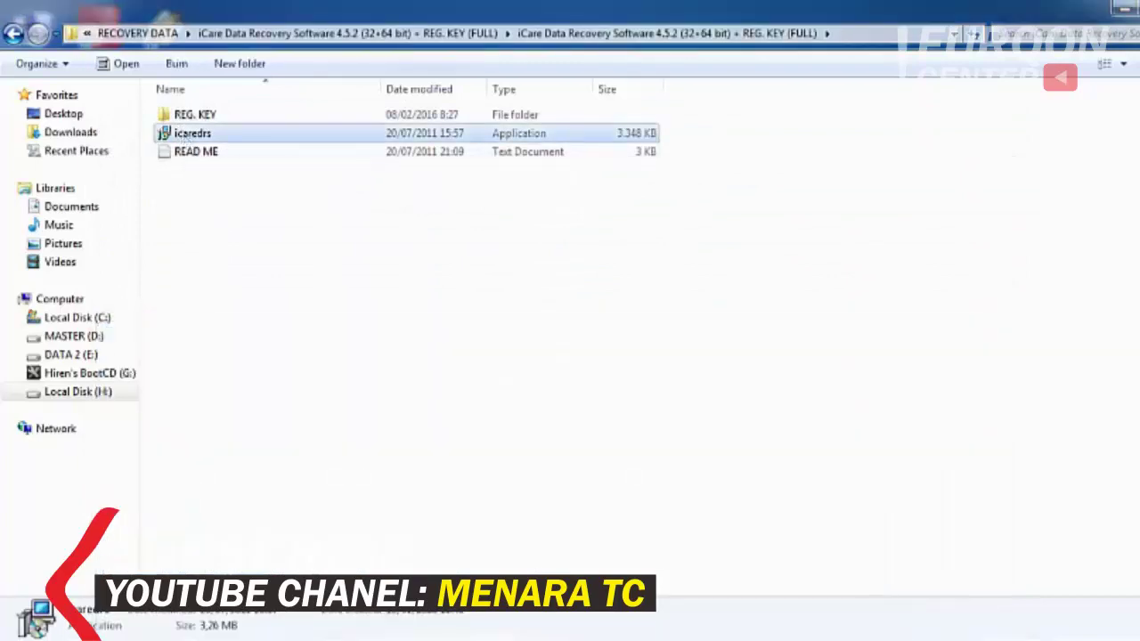
key(alt+Tab)
drag(406, 340, 407, 170)
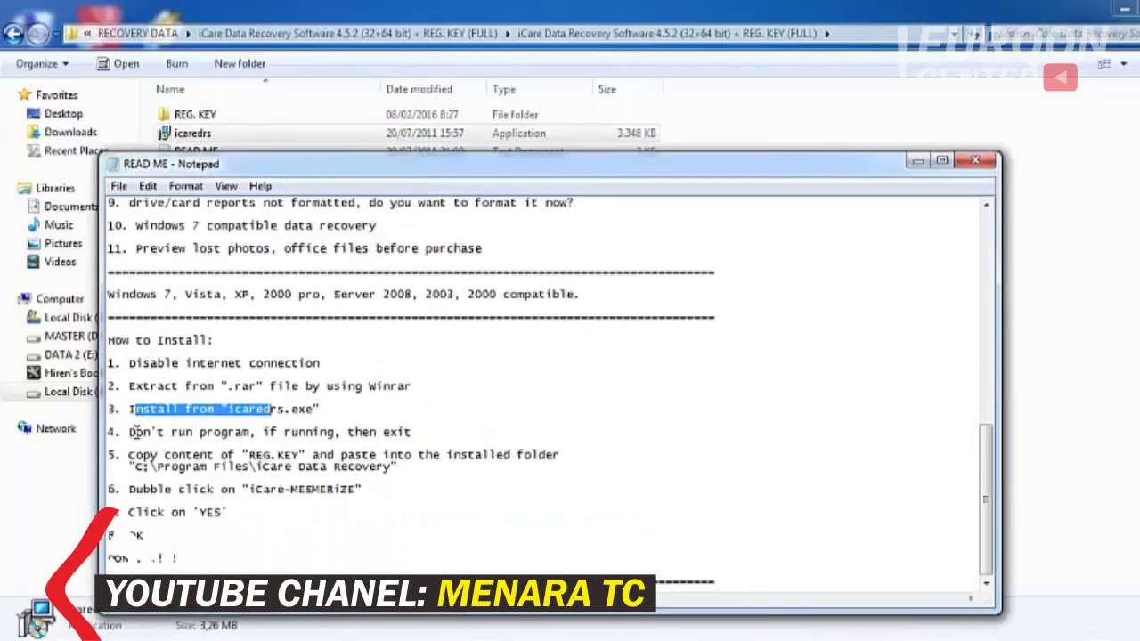
click(278, 432)
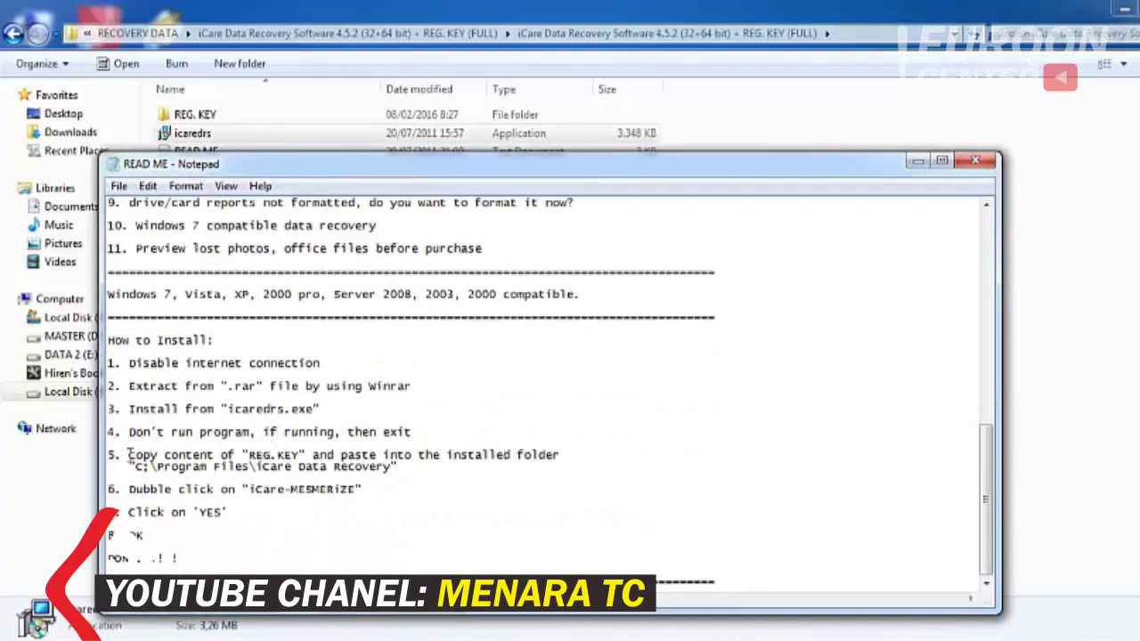
drag(130, 456, 293, 454)
click(182, 456)
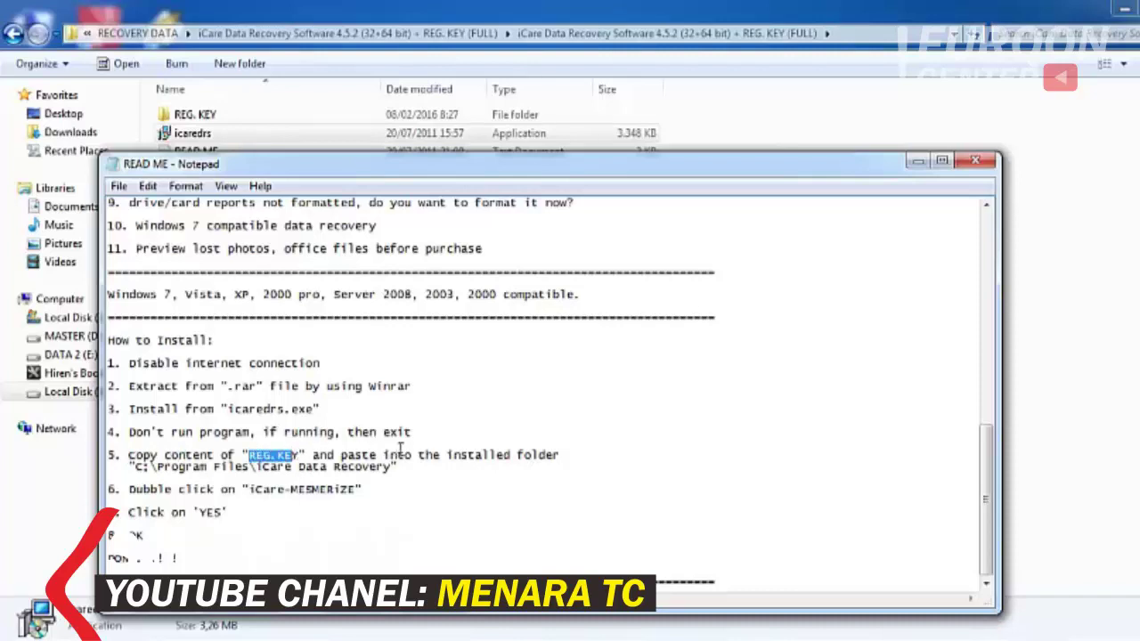
Check the contents of the REG. KEY folder and return to the iCare installer folder
click(757, 133)
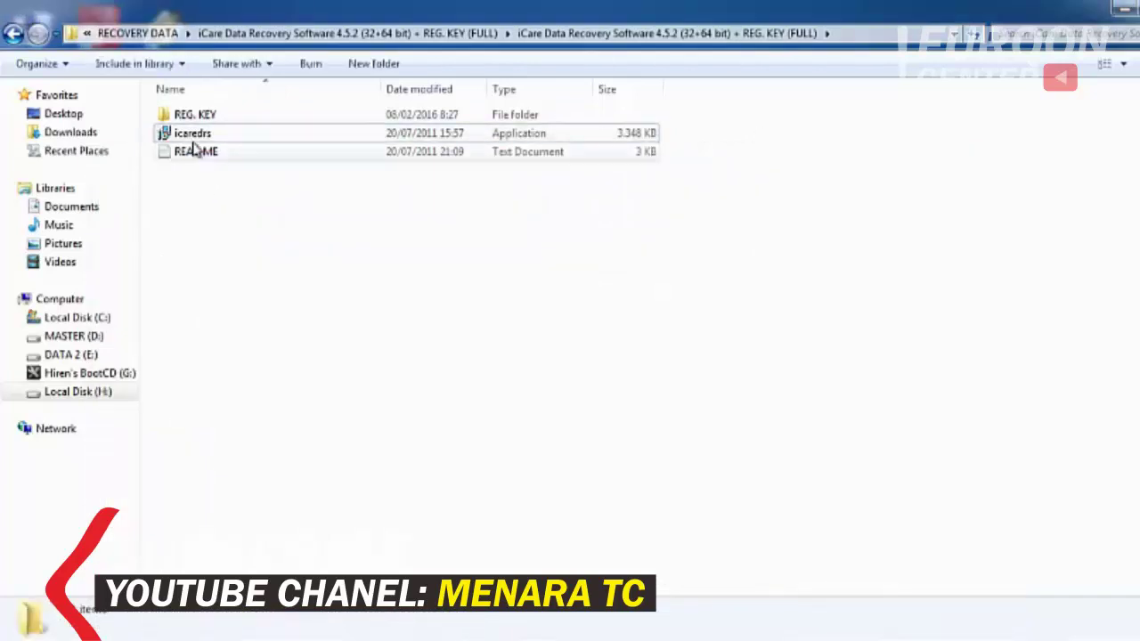
double_click(186, 115)
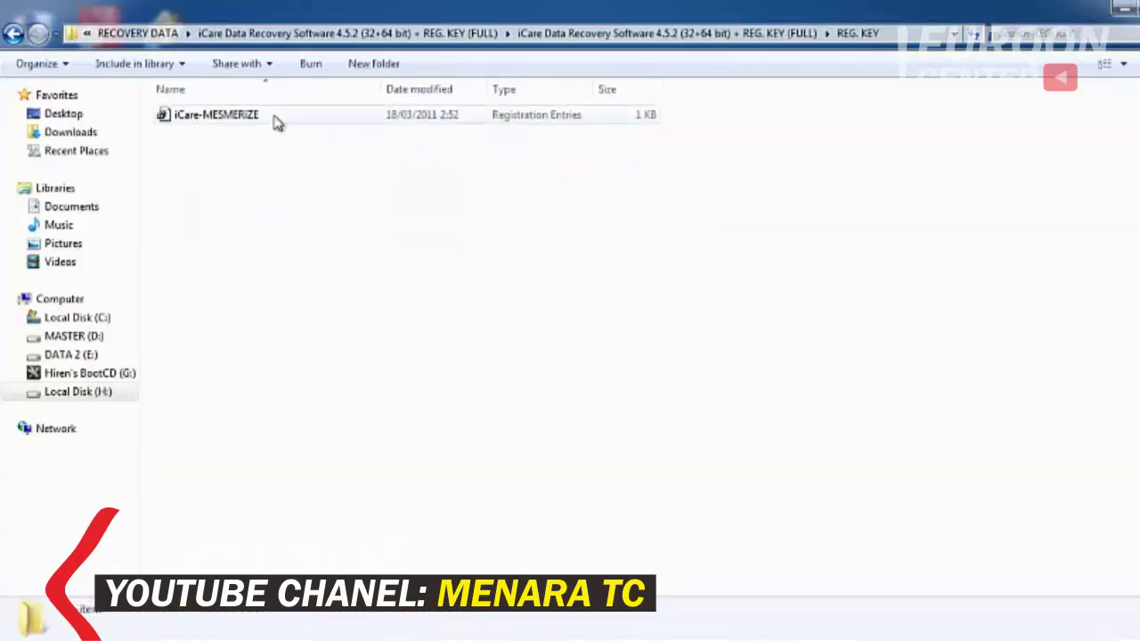
click(717, 35)
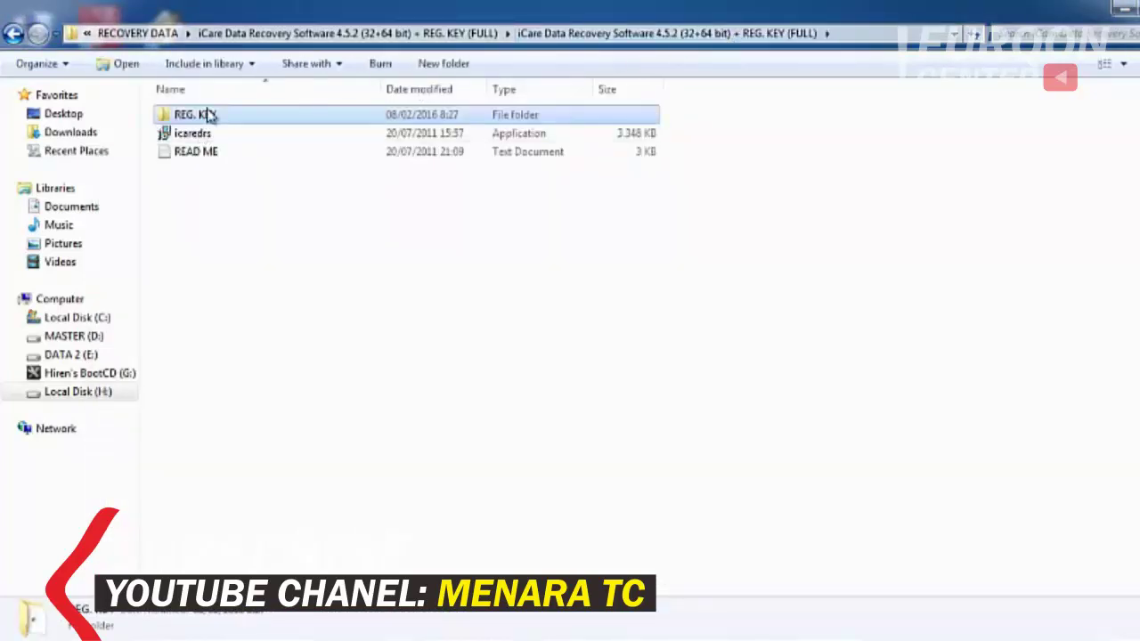
Read the READ ME instruction about the iCare-MESMERiZE file, highlighting its name, and return to the installer folder
click(434, 627)
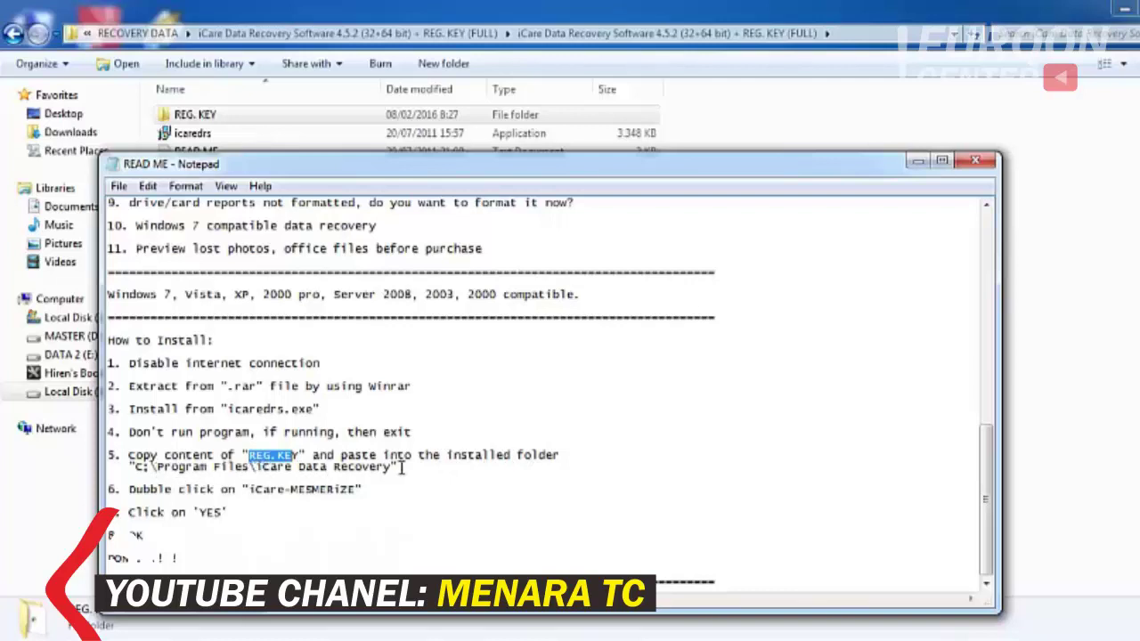
drag(251, 489, 322, 489)
key(alt+F4)
click(1055, 298)
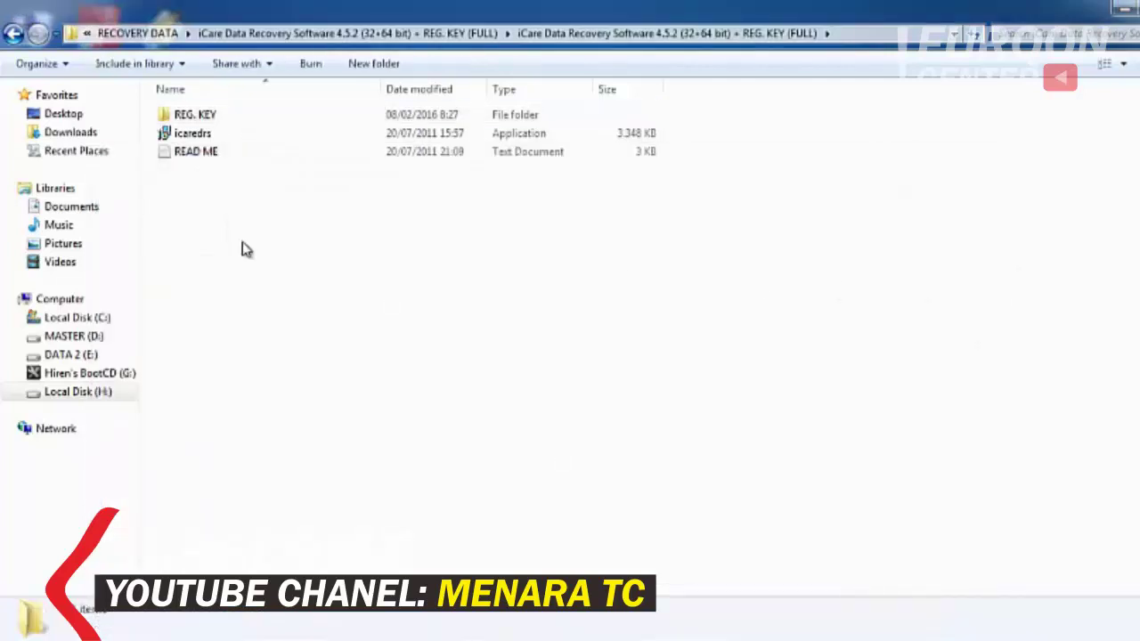
Install iCare Data Recovery 4.5.2 with icaredrs, accepting the license and default settings, and finish setup without launching the program
click(198, 136)
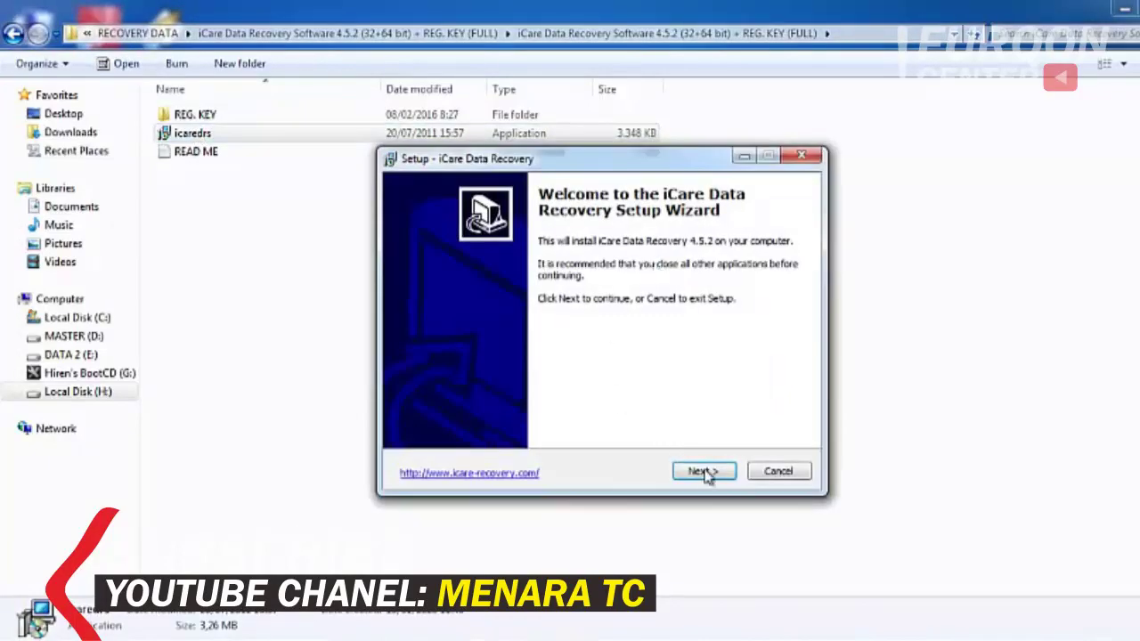
click(703, 472)
click(481, 417)
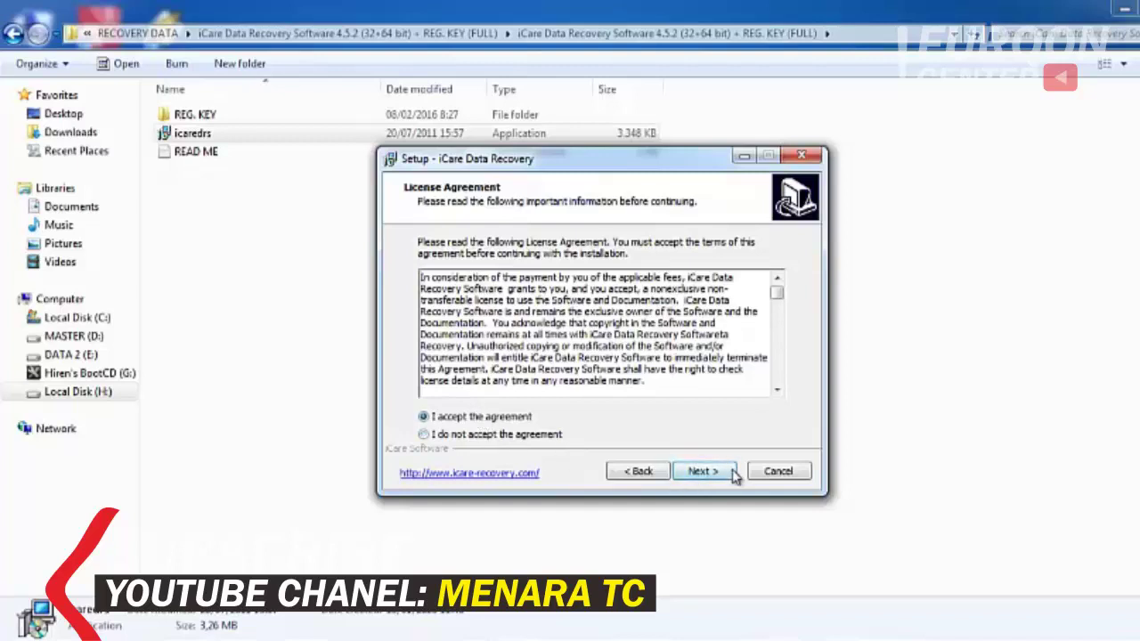
click(733, 473)
click(730, 472)
click(730, 473)
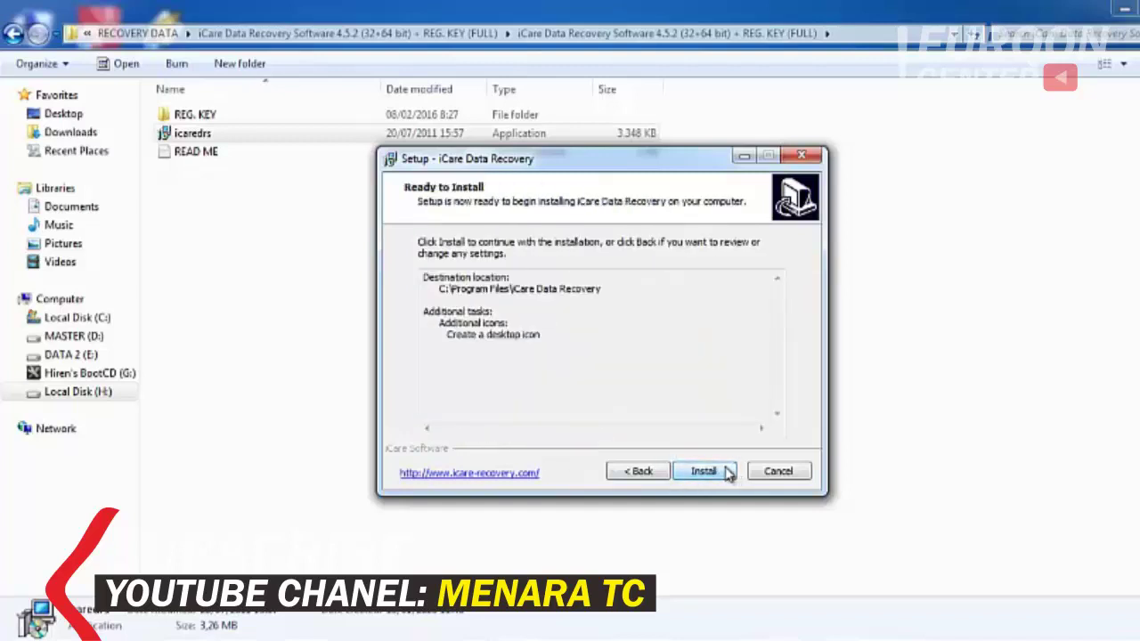
click(703, 471)
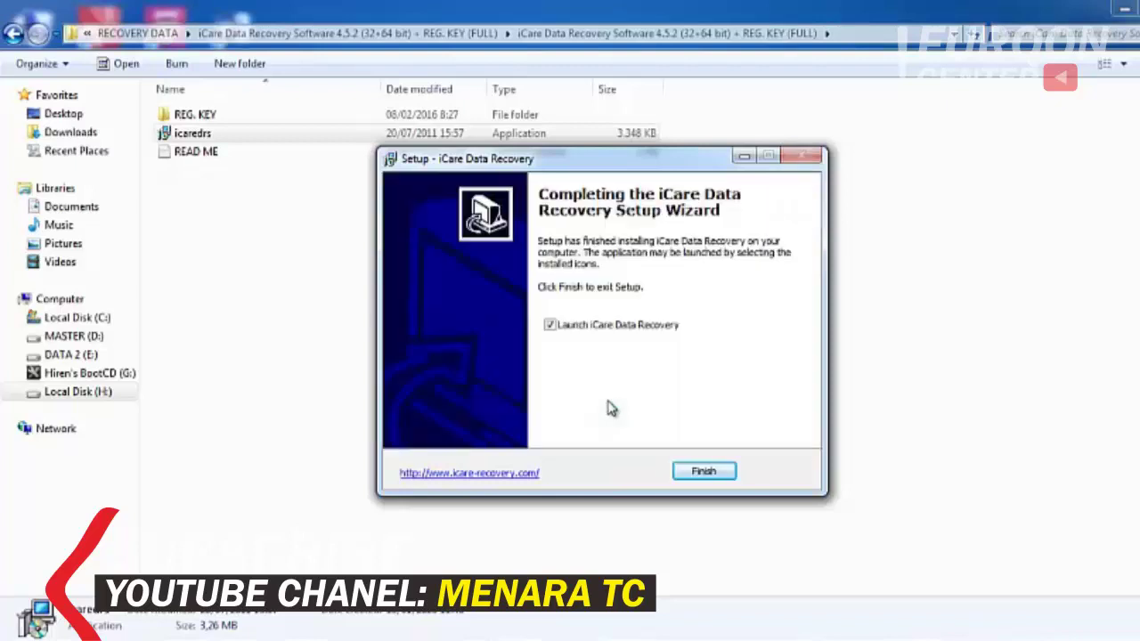
click(551, 326)
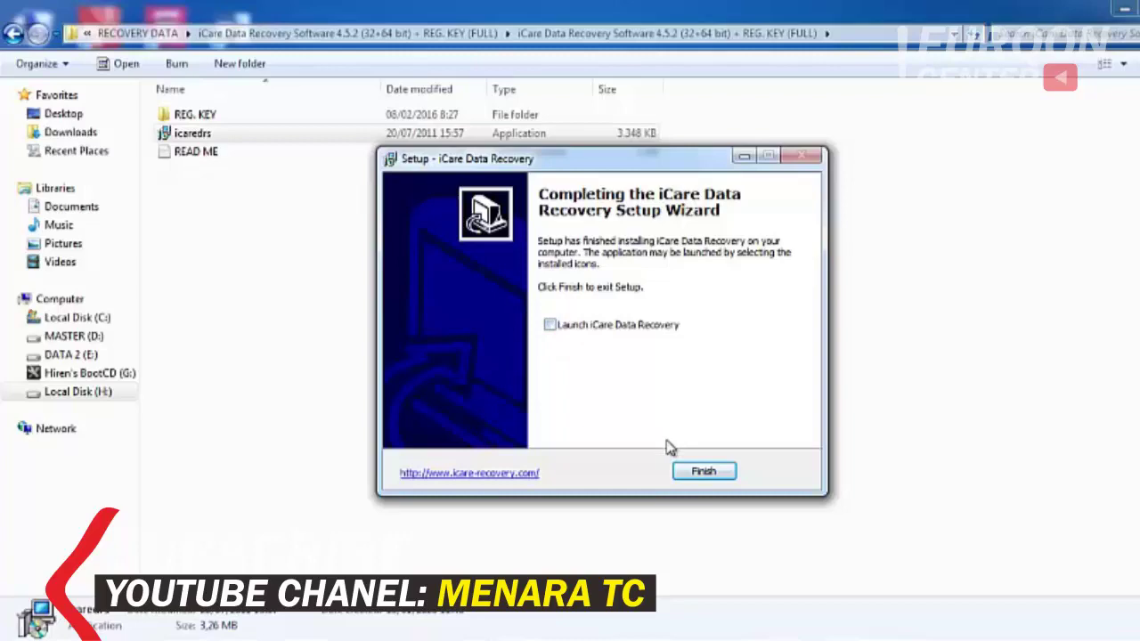
click(716, 472)
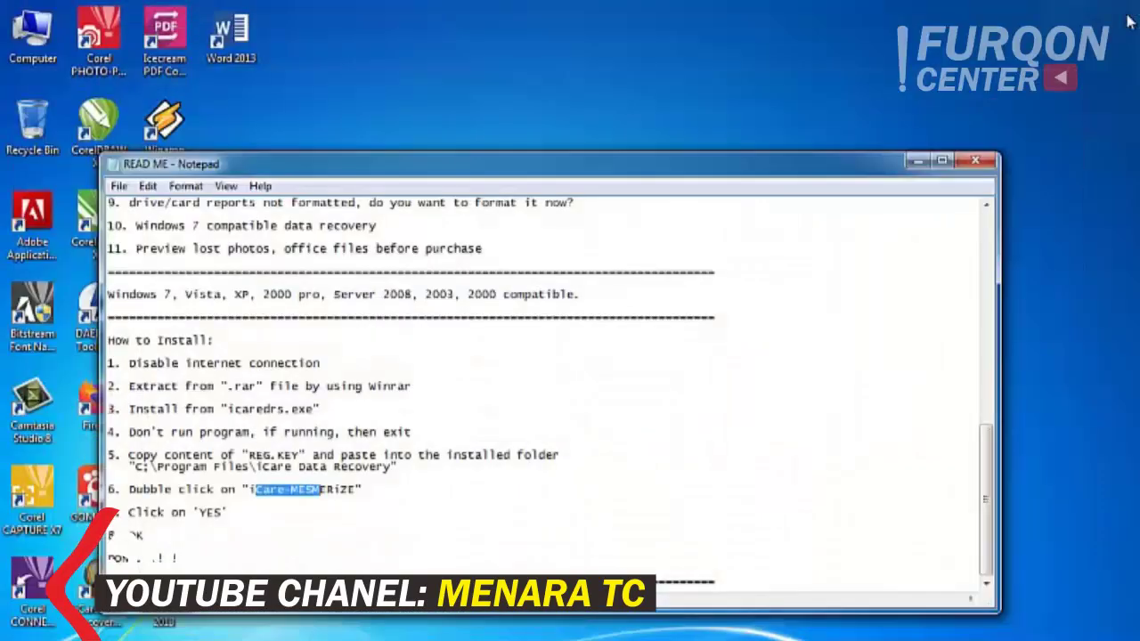
Copy the REG. KEY folder from the iCare installer folder into C:\Program Files\iCare Data Recovery
drag(538, 181, 666, 114)
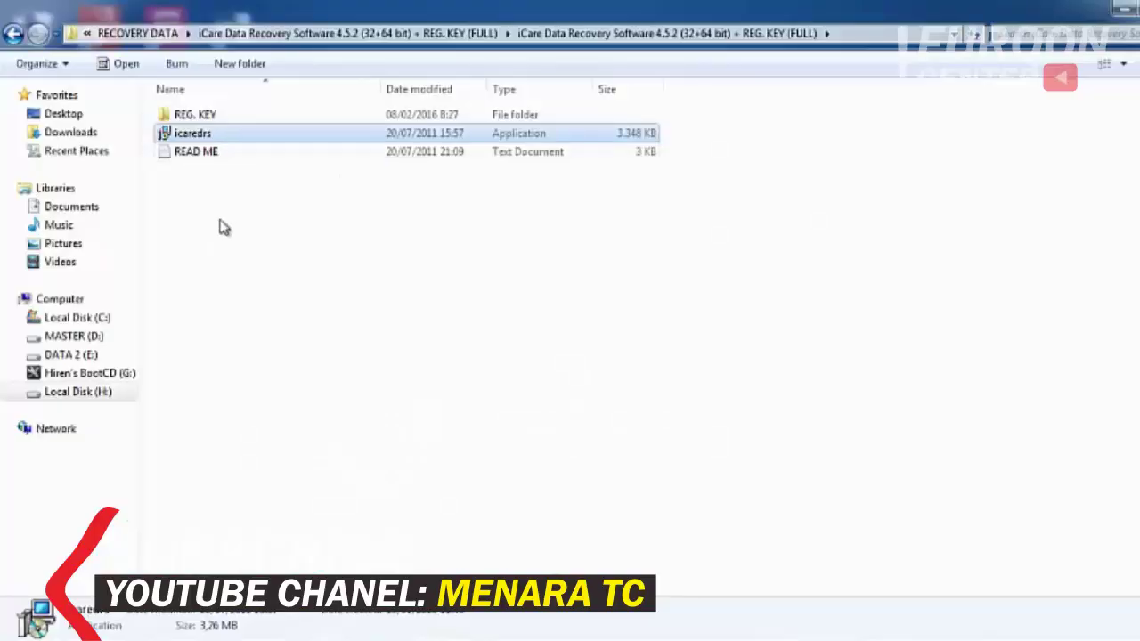
click(184, 118)
right_click(184, 118)
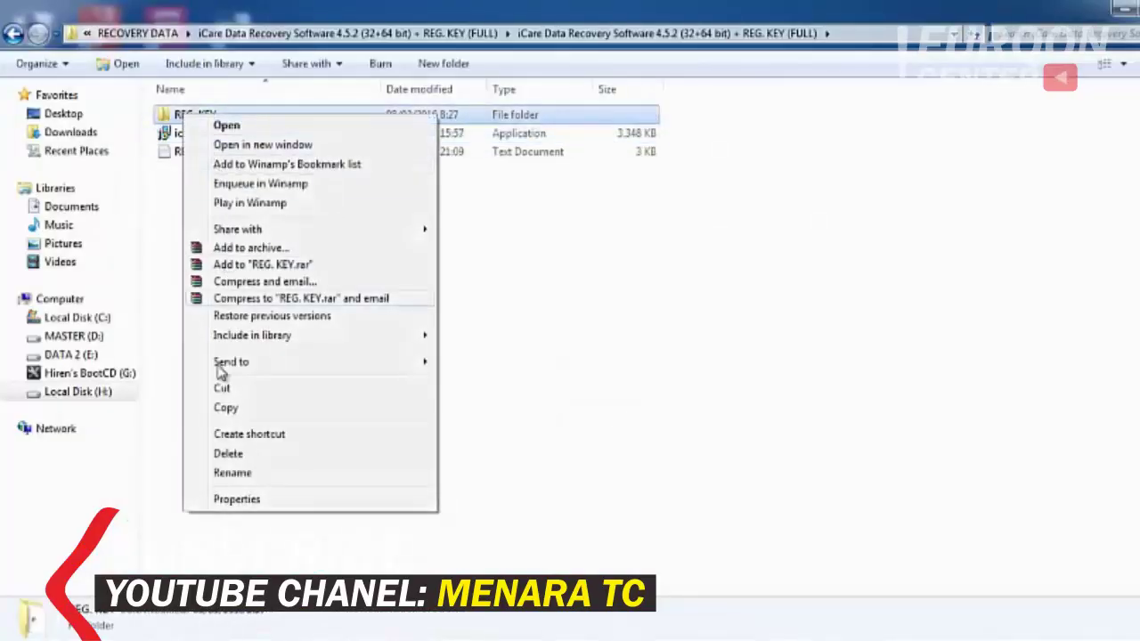
click(224, 409)
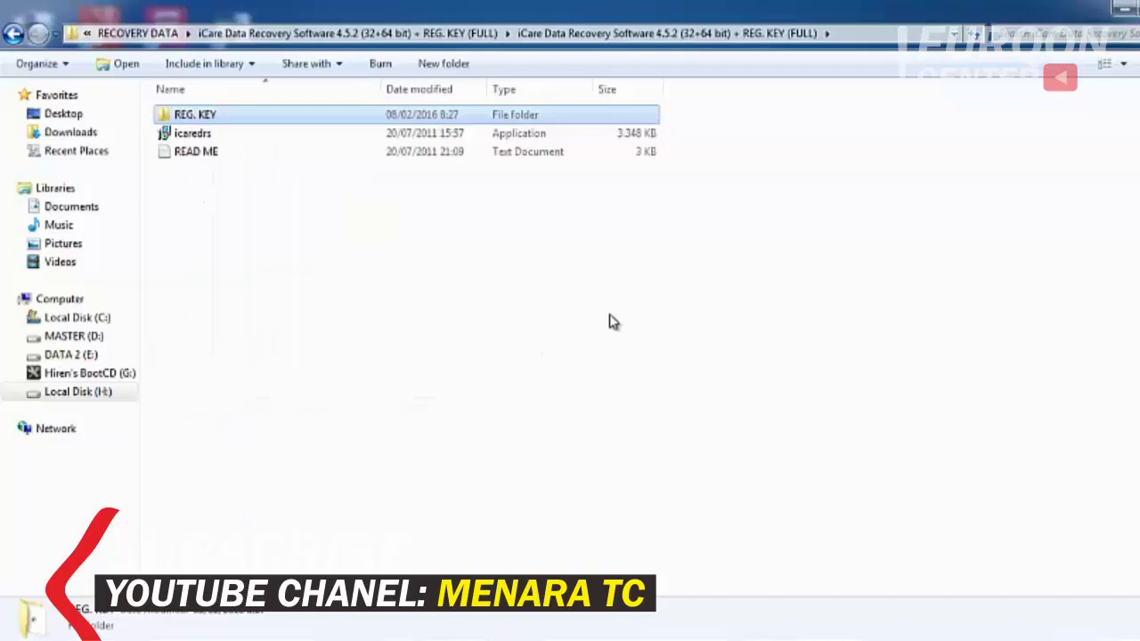
click(80, 319)
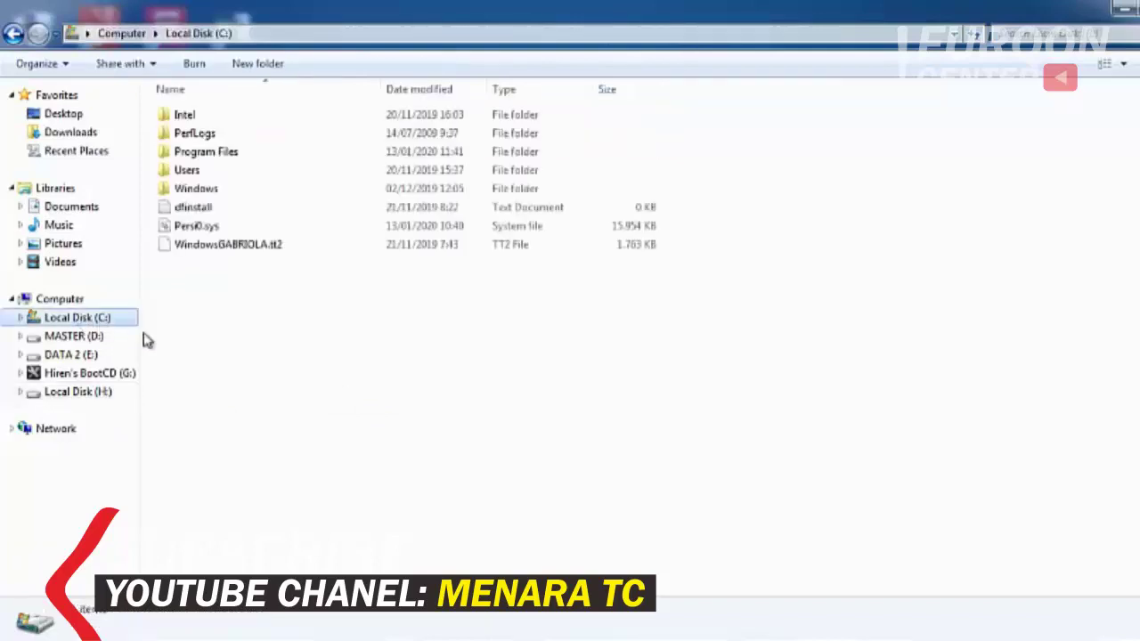
double_click(207, 153)
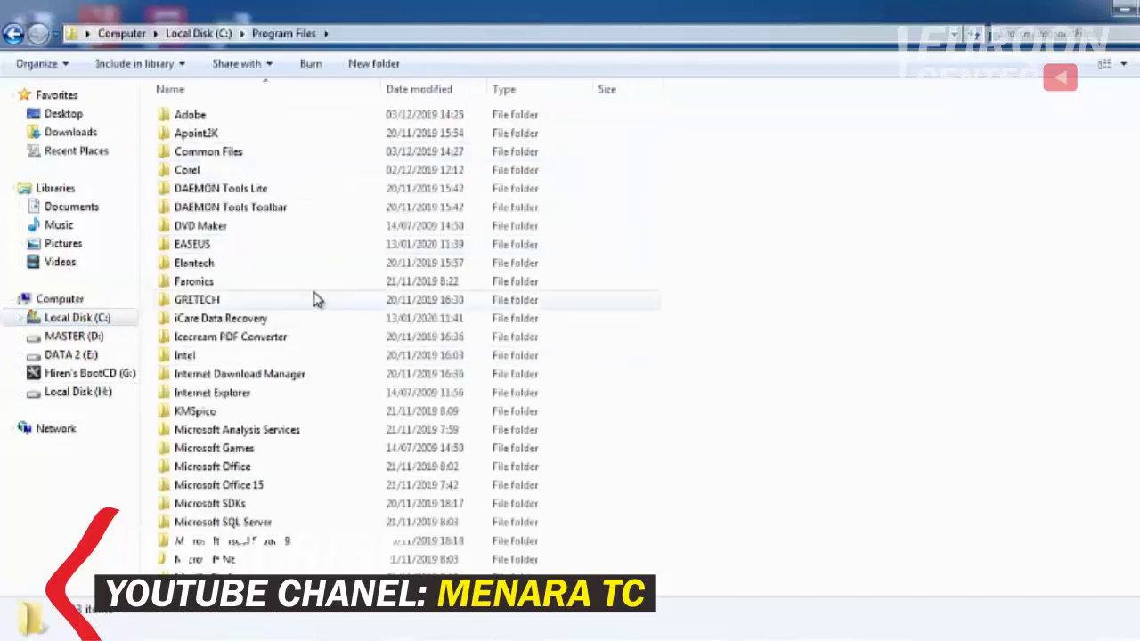
click(215, 322)
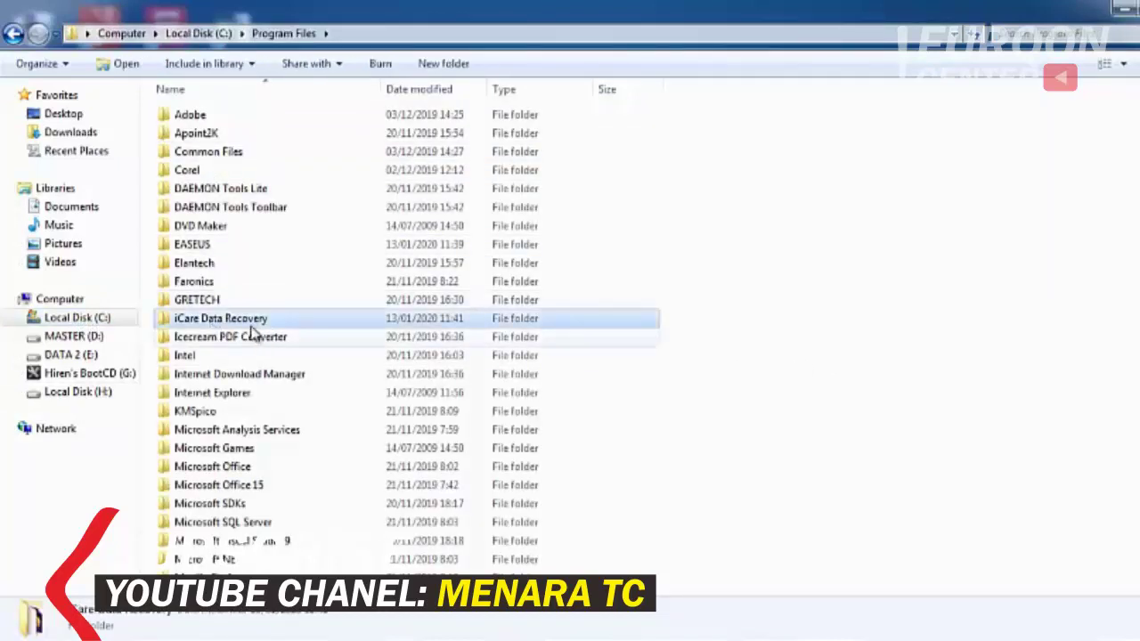
double_click(218, 328)
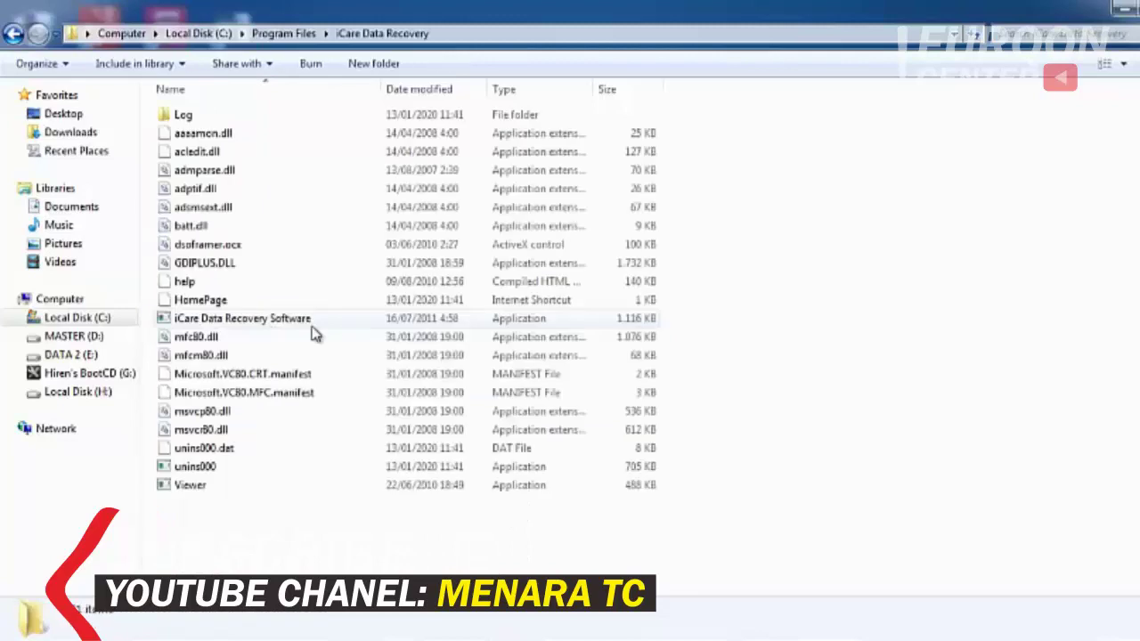
right_click(809, 239)
click(848, 357)
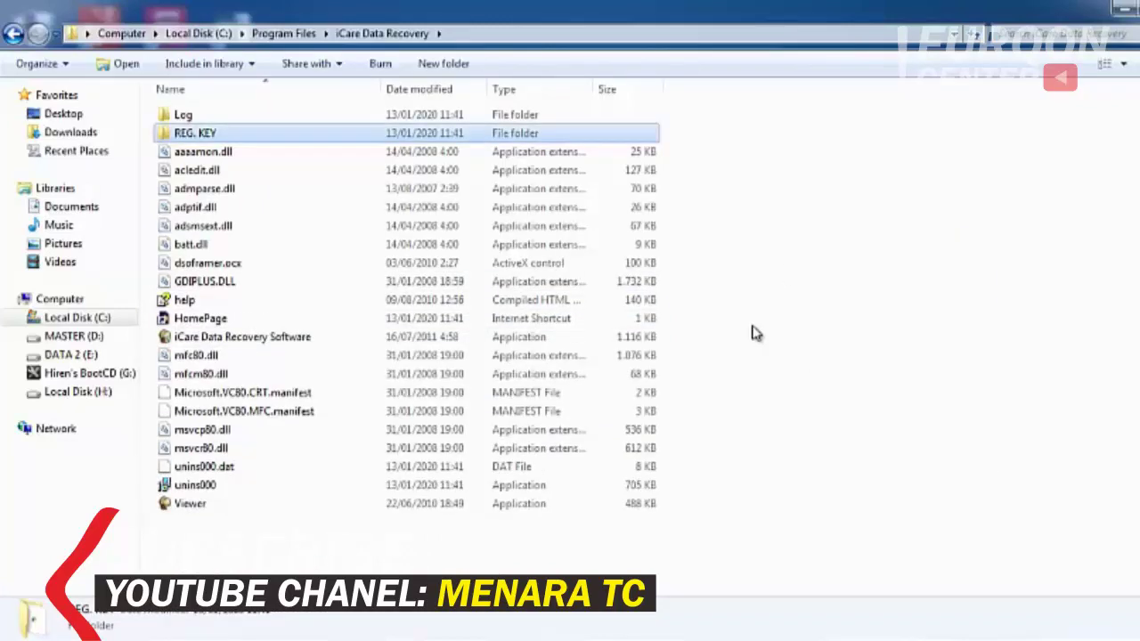
Merge the iCare-MESMERiZE file from the copied REG. KEY folder into the Windows registry
double_click(214, 135)
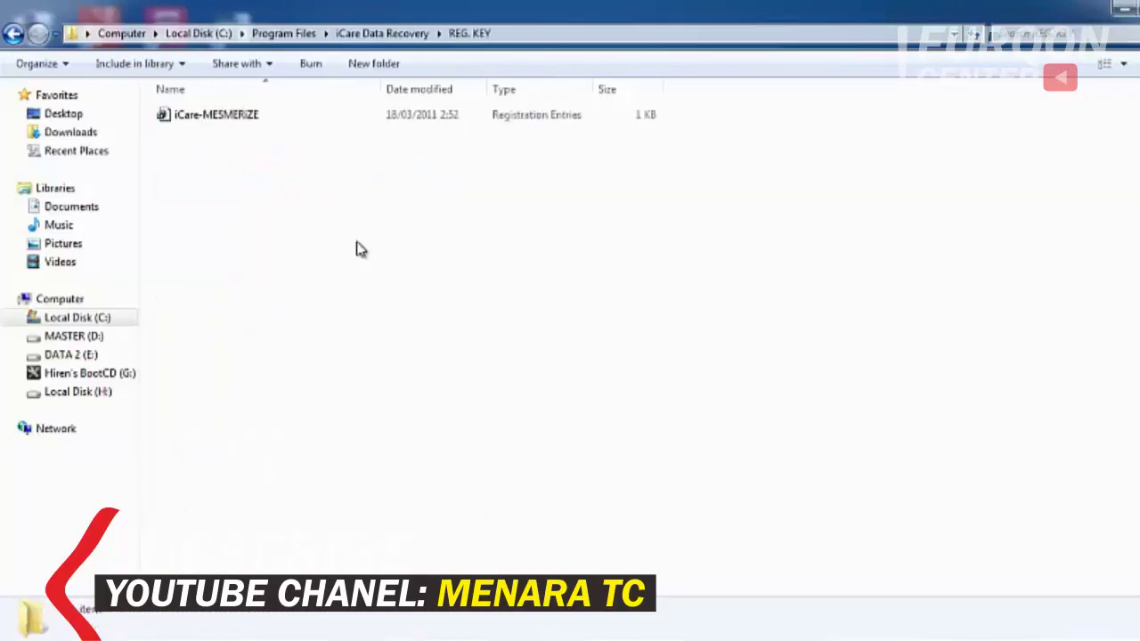
click(200, 118)
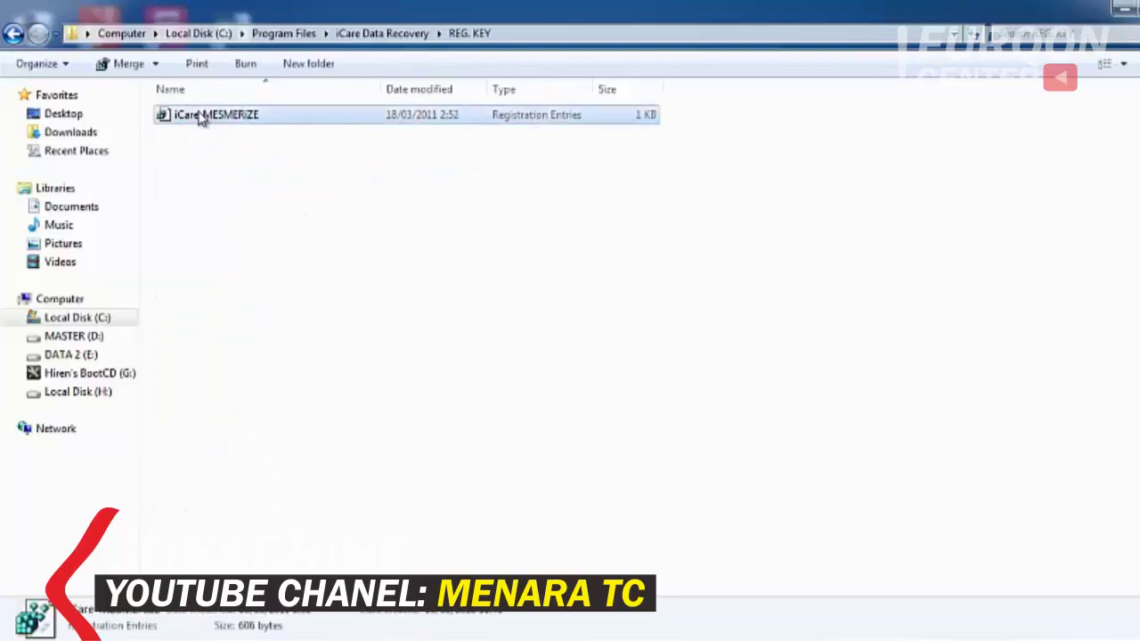
double_click(202, 117)
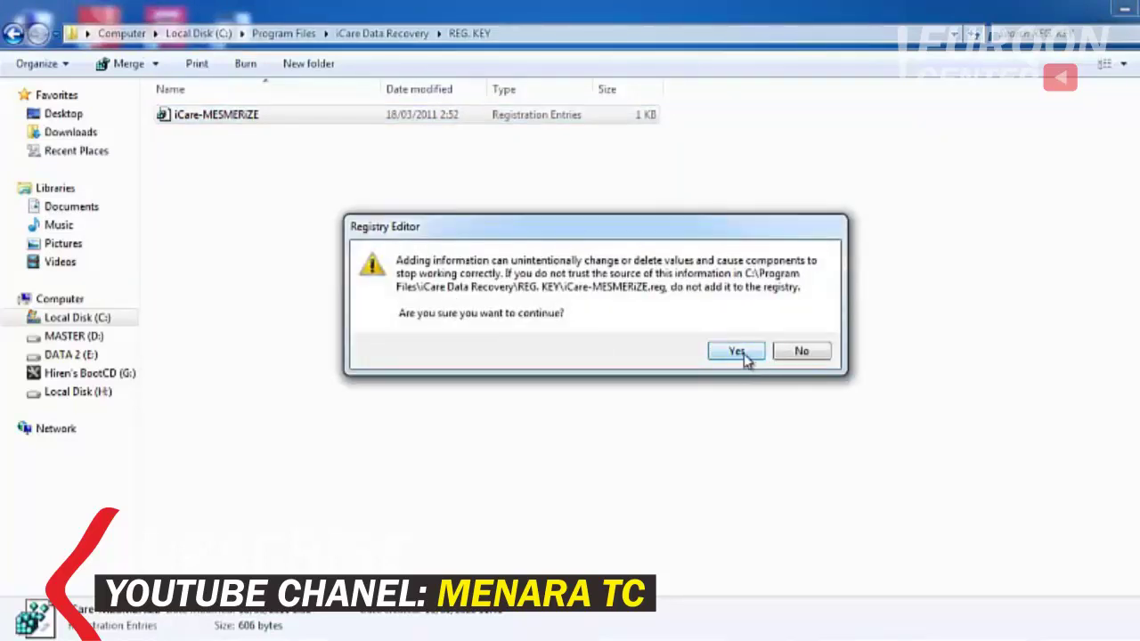
click(739, 352)
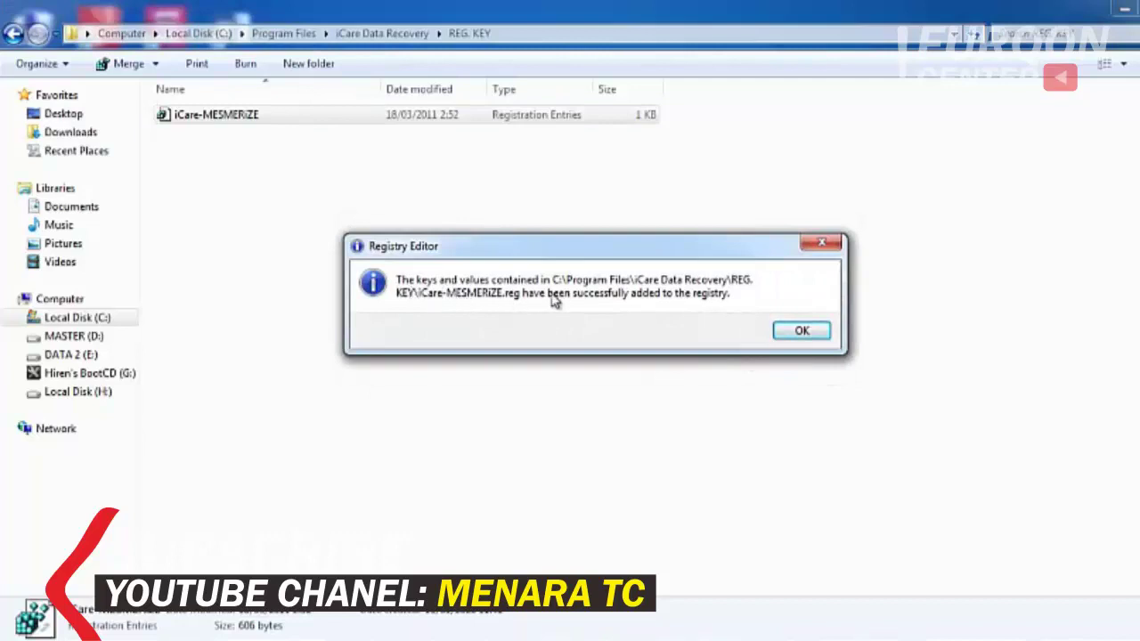
click(798, 340)
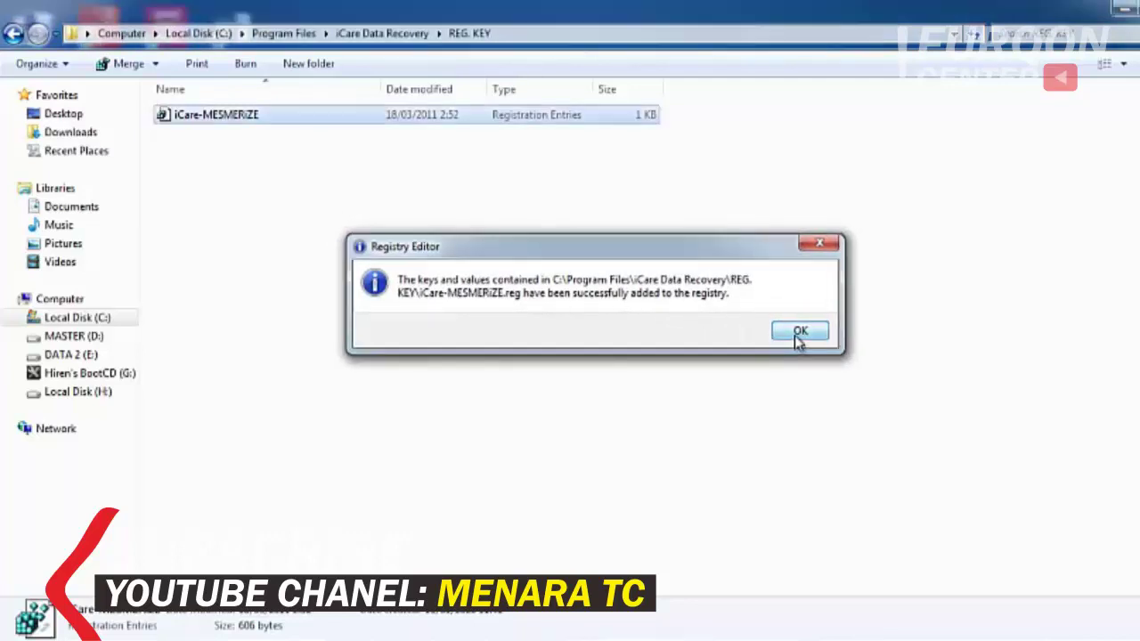
click(527, 260)
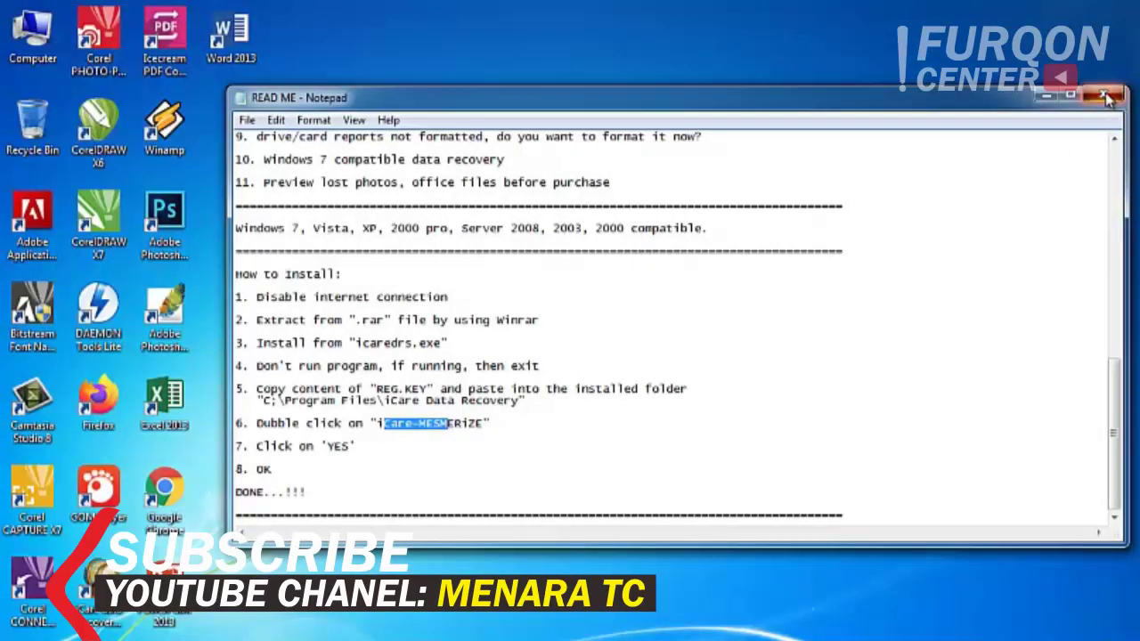
Close the READ ME document and refresh the desktop
click(1107, 98)
right_click(329, 222)
click(356, 266)
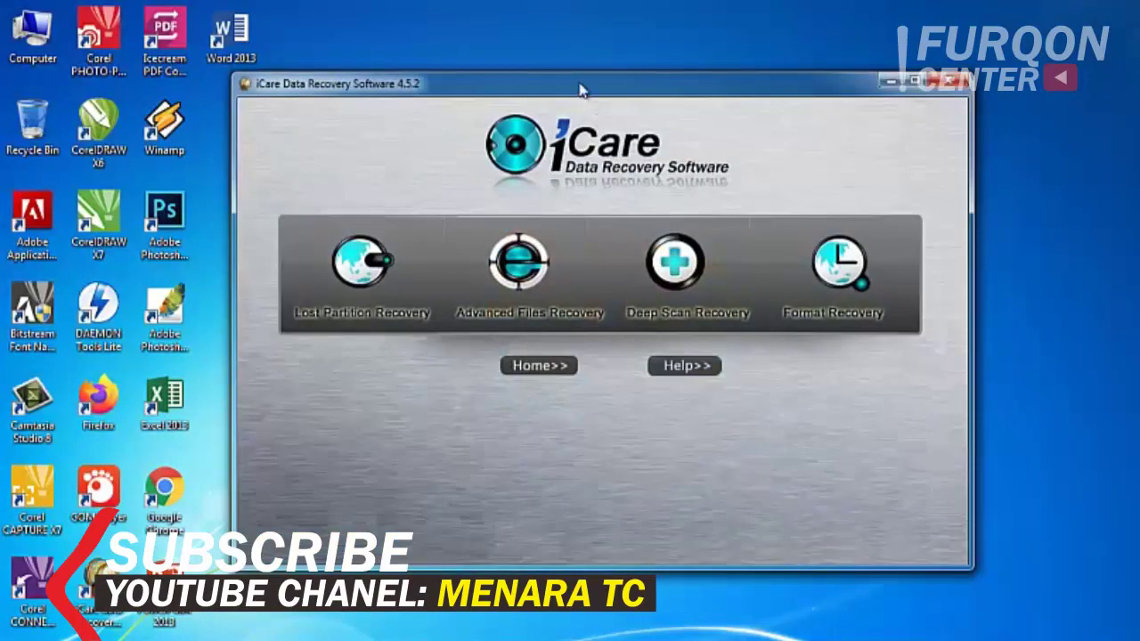
Open iCare Data Recovery Software and EASEUS Data Recovery Wizard Professional and place their windows side by side
drag(579, 97, 778, 125)
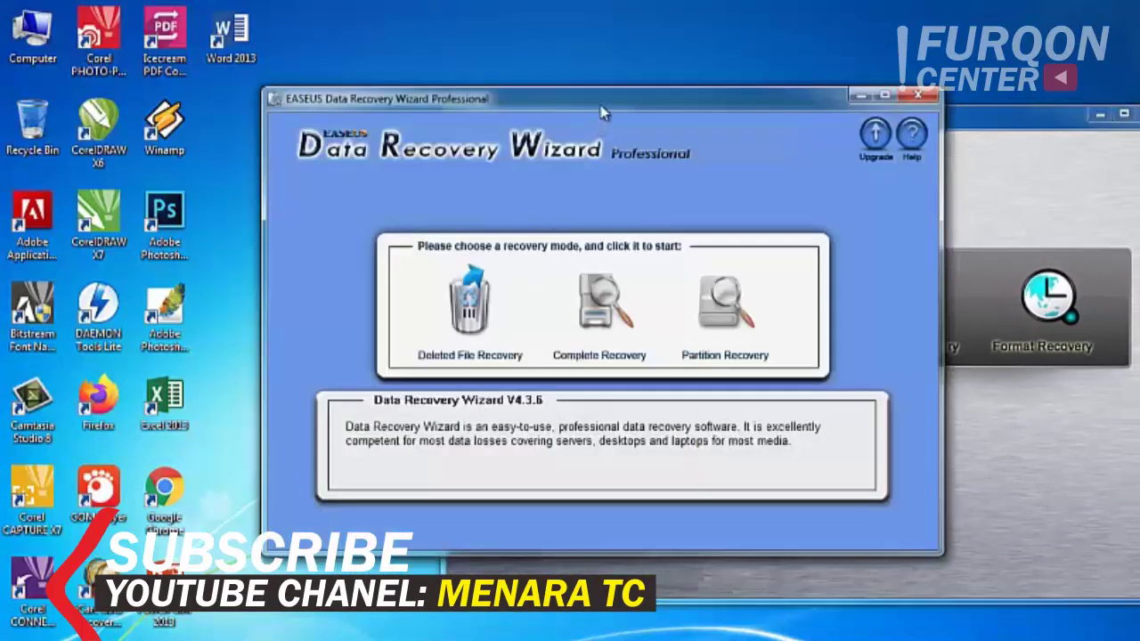
drag(601, 111, 215, 156)
drag(256, 114, 351, 207)
drag(724, 119, 799, 61)
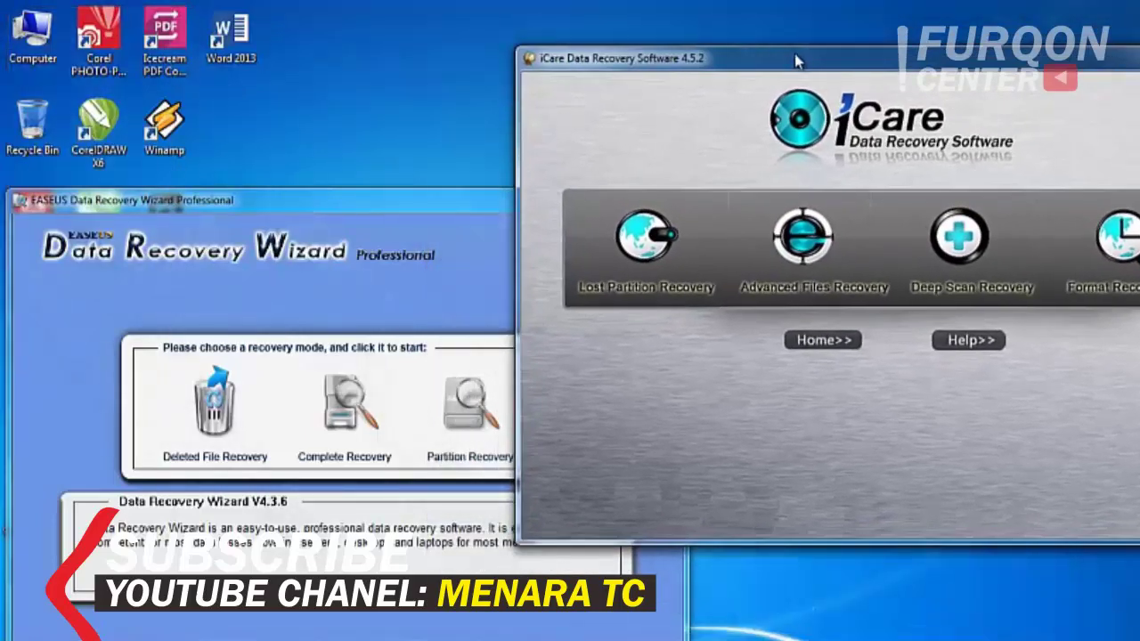
Enter Deleted File Recovery mode in EASEUS Data Recovery Wizard and view its scan options
click(211, 229)
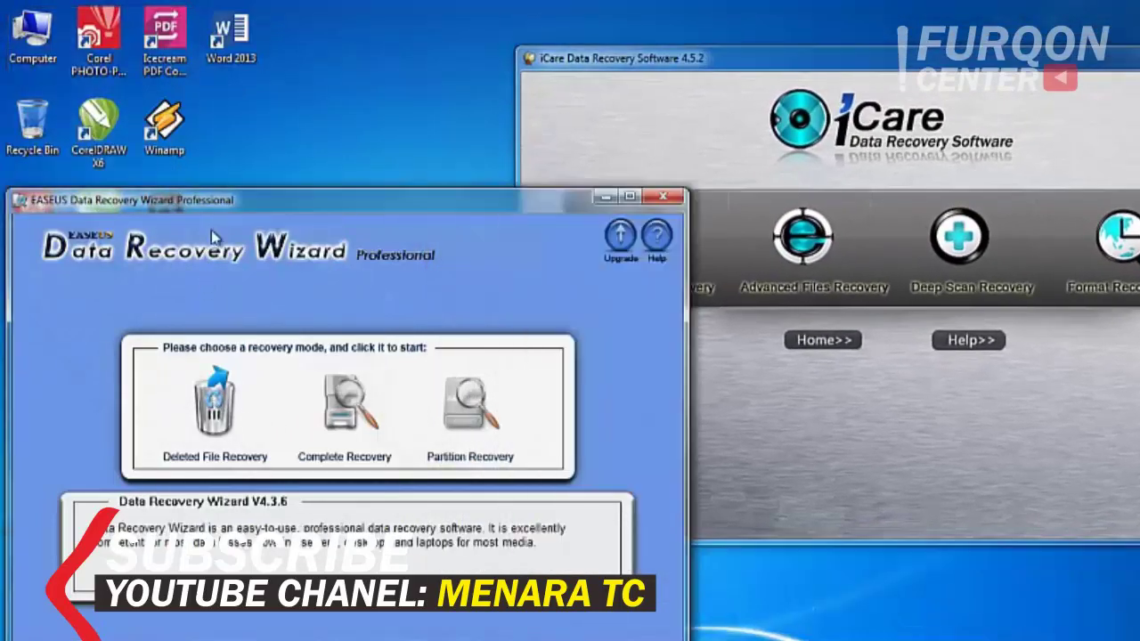
click(214, 401)
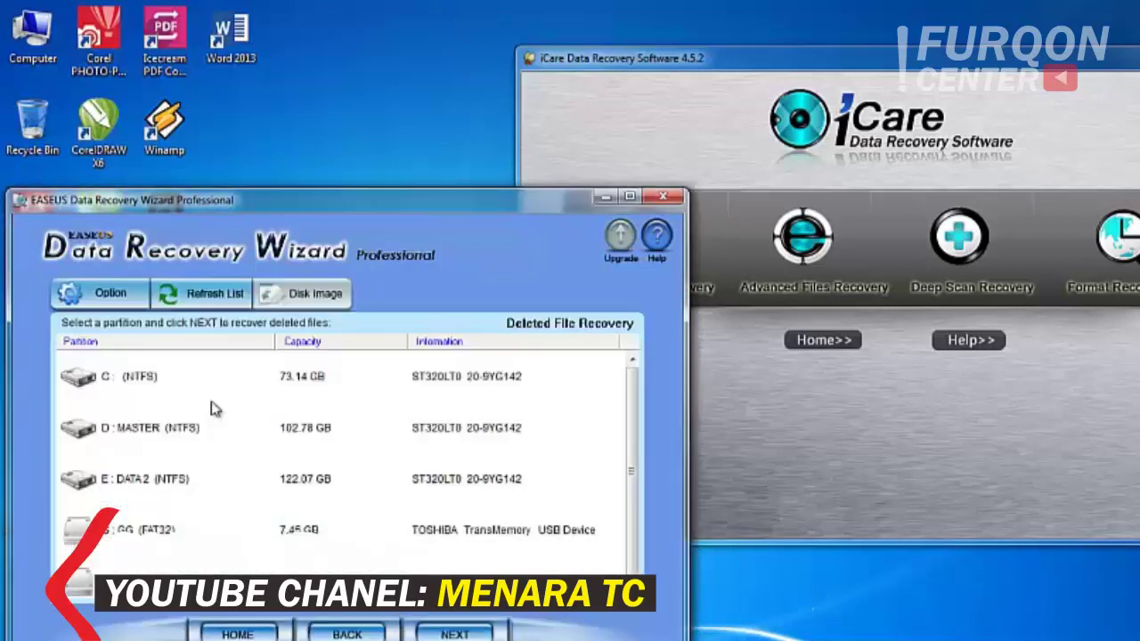
click(105, 301)
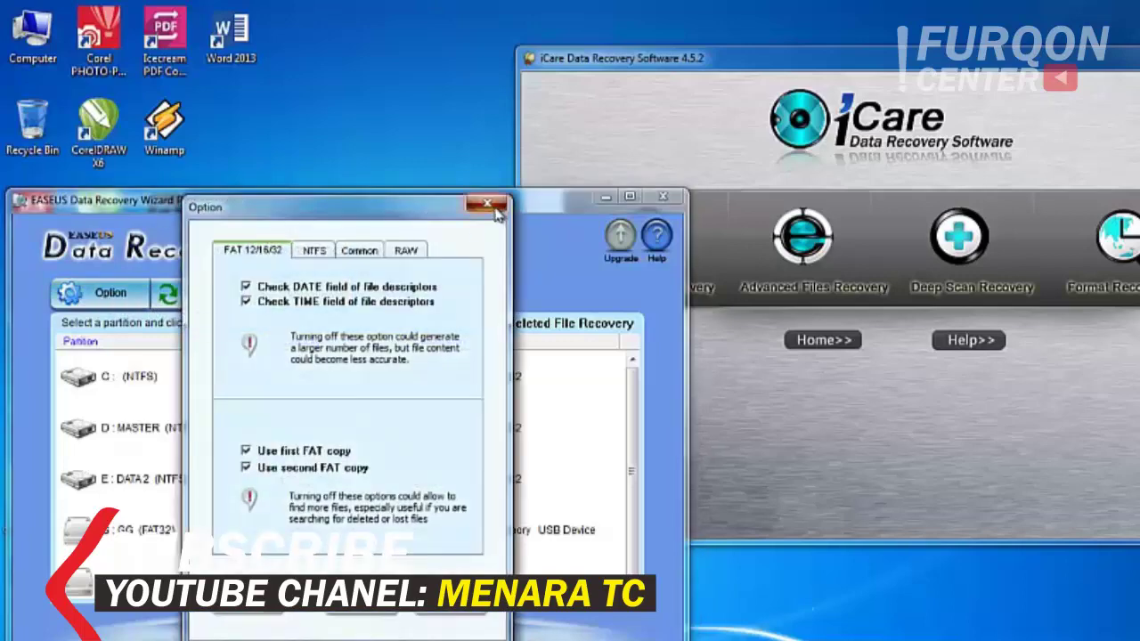
Close the scan options and return EASEUS Data Recovery Wizard to its home page
click(487, 204)
click(237, 633)
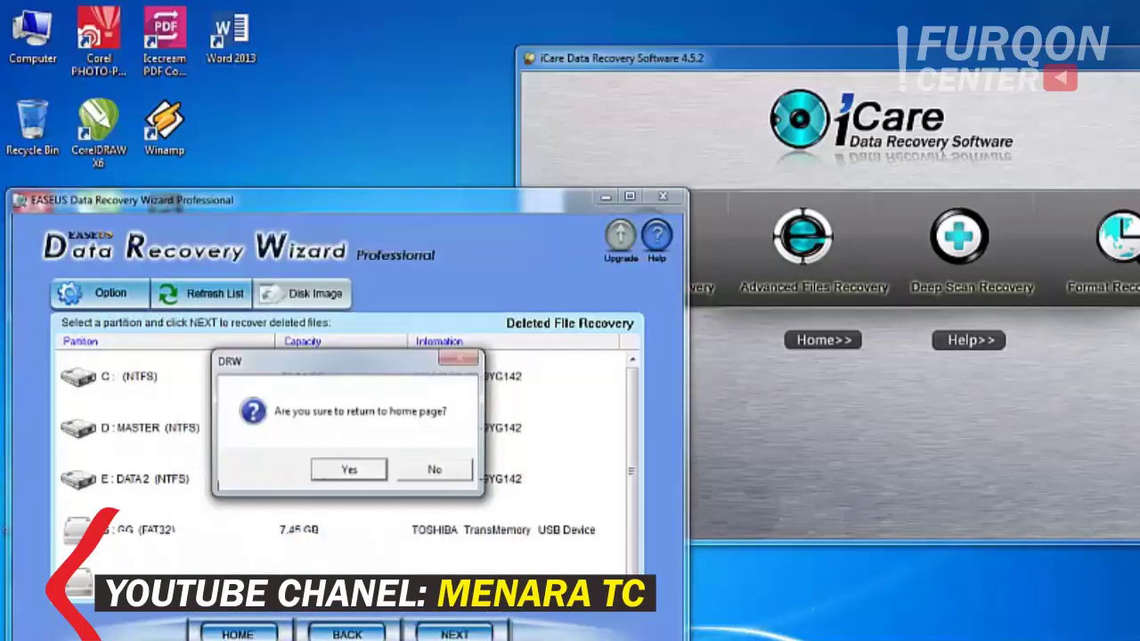
click(374, 471)
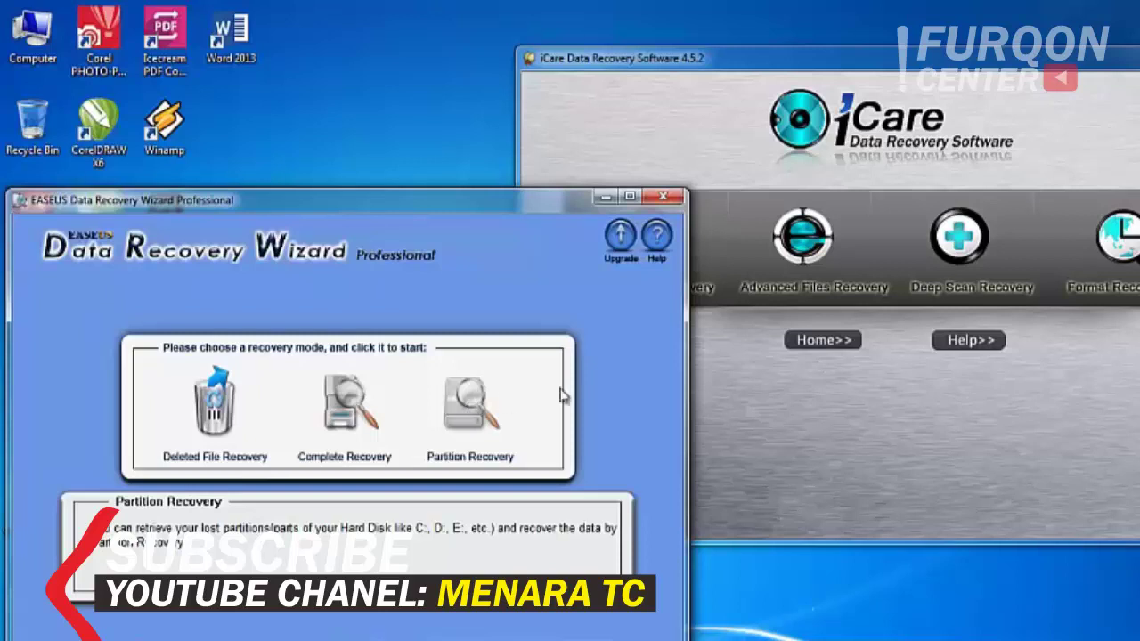
Switch to iCare Data Recovery Software, view the partition list of Advanced Files Recovery and return to the main screen
click(758, 400)
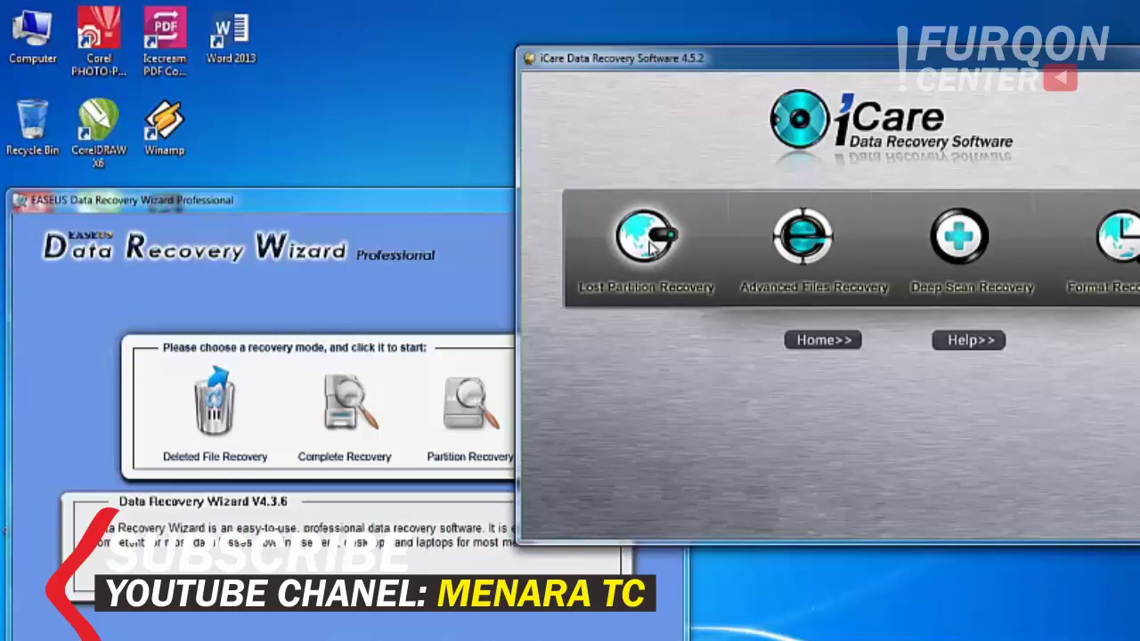
click(799, 255)
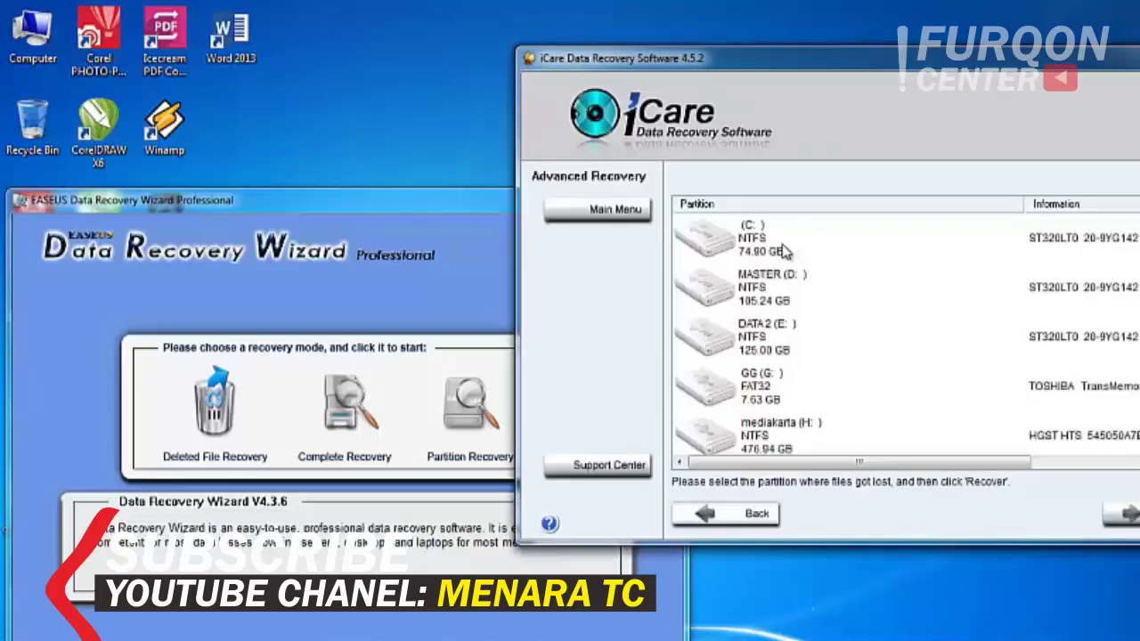
click(719, 515)
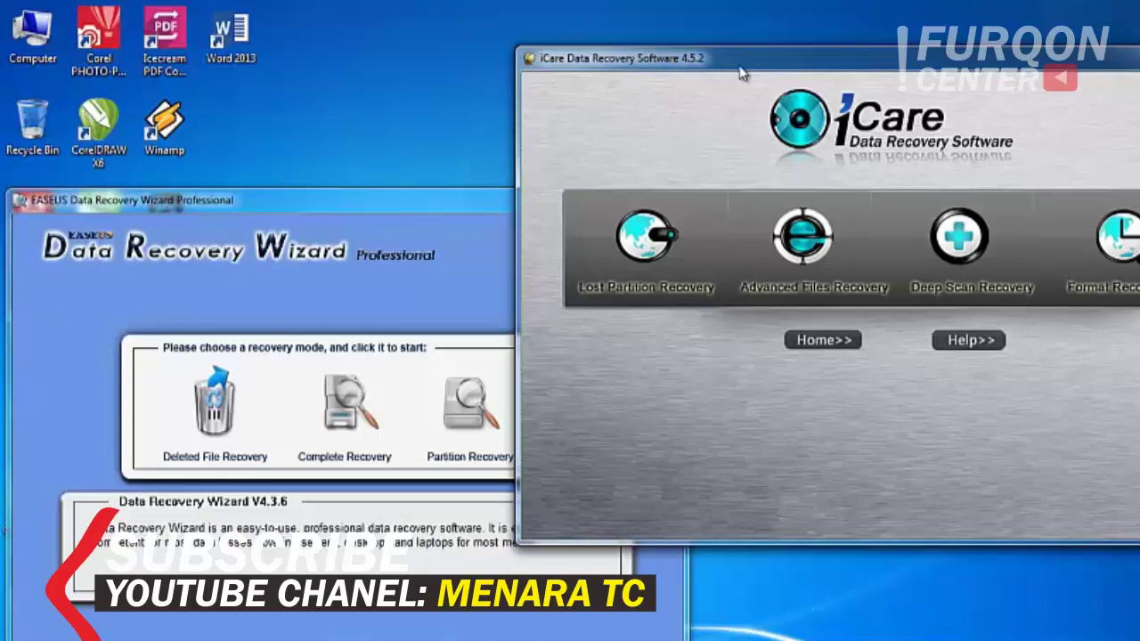
Exit iCare Data Recovery Software and move the EASEUS Data Recovery Wizard window to the middle of the desktop
drag(739, 74, 452, 90)
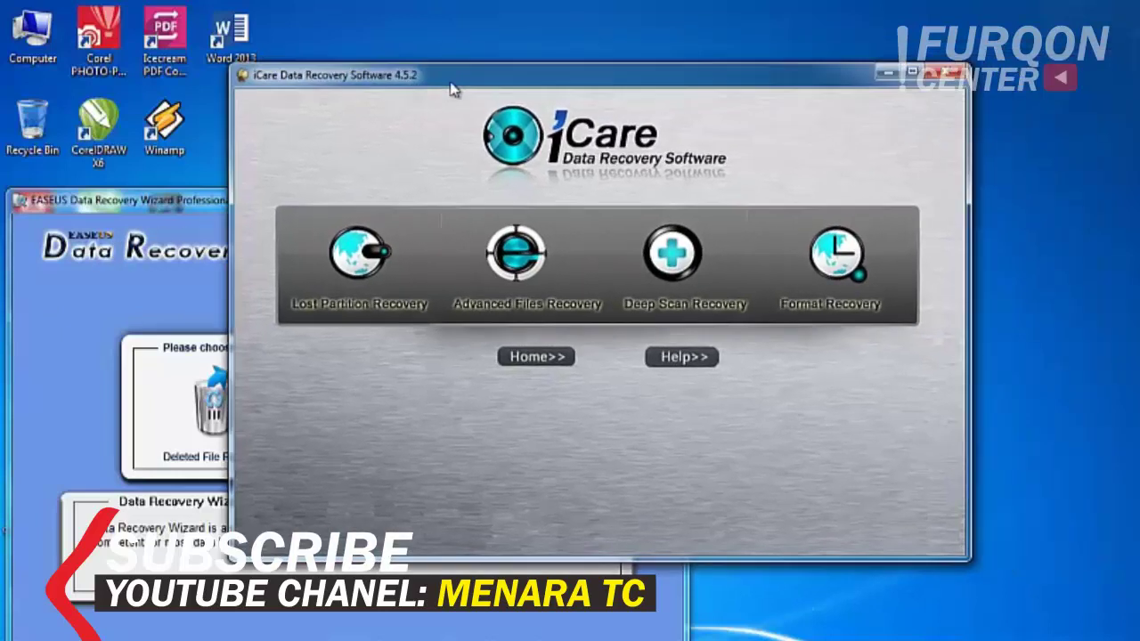
click(941, 79)
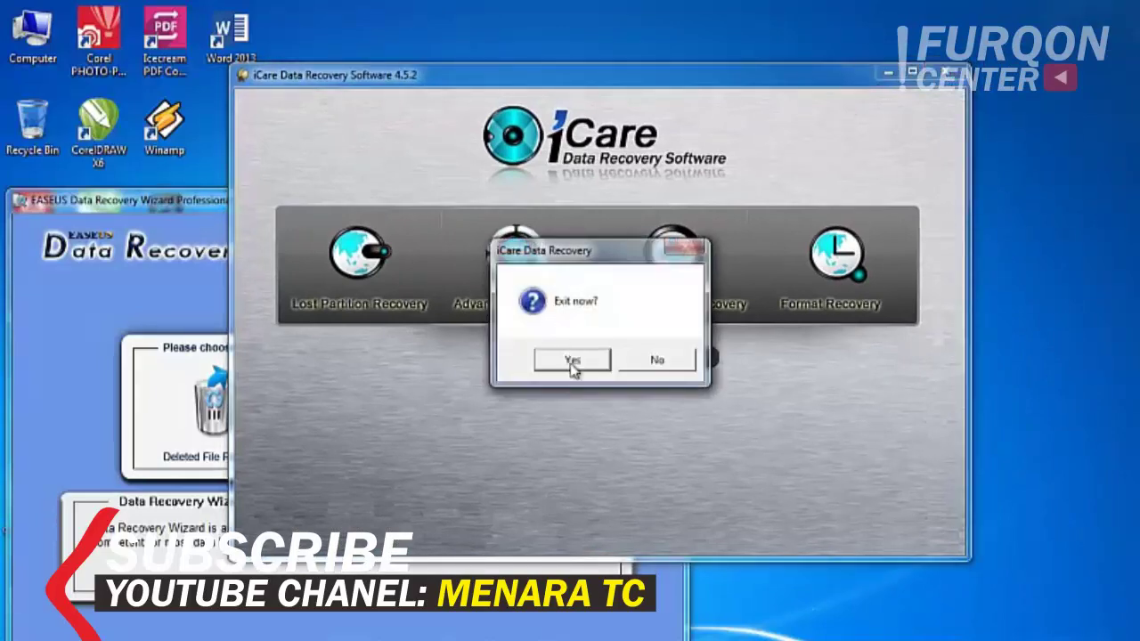
click(573, 361)
drag(347, 215, 634, 105)
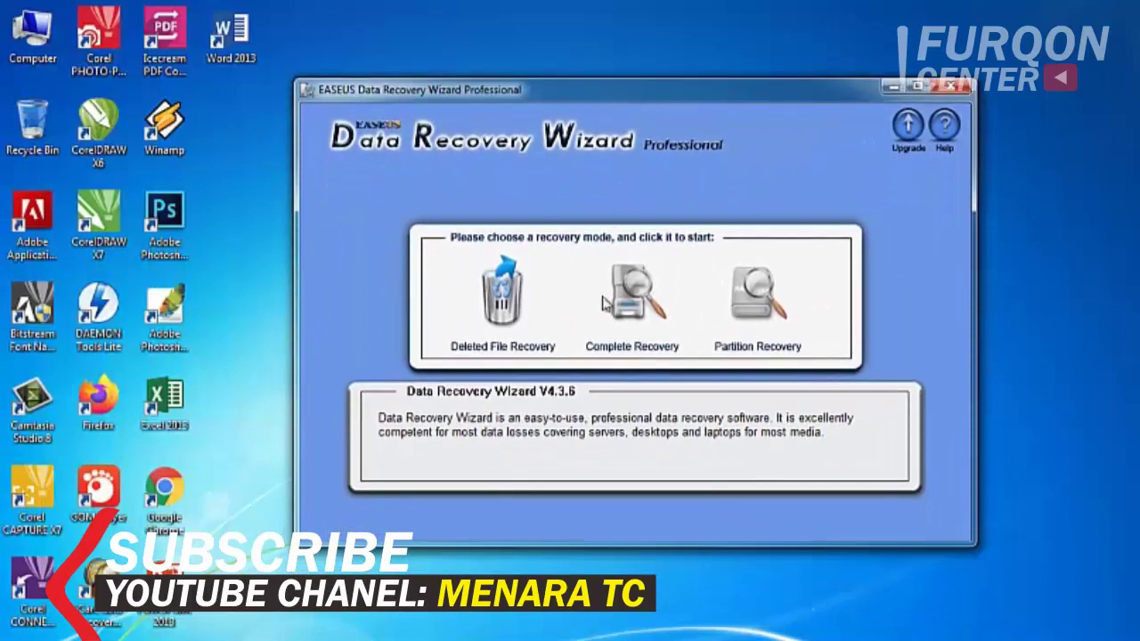
Show the computer's drives in Windows Explorer, refresh the view and select the Hiren's BootCD (G:) drive
click(116, 639)
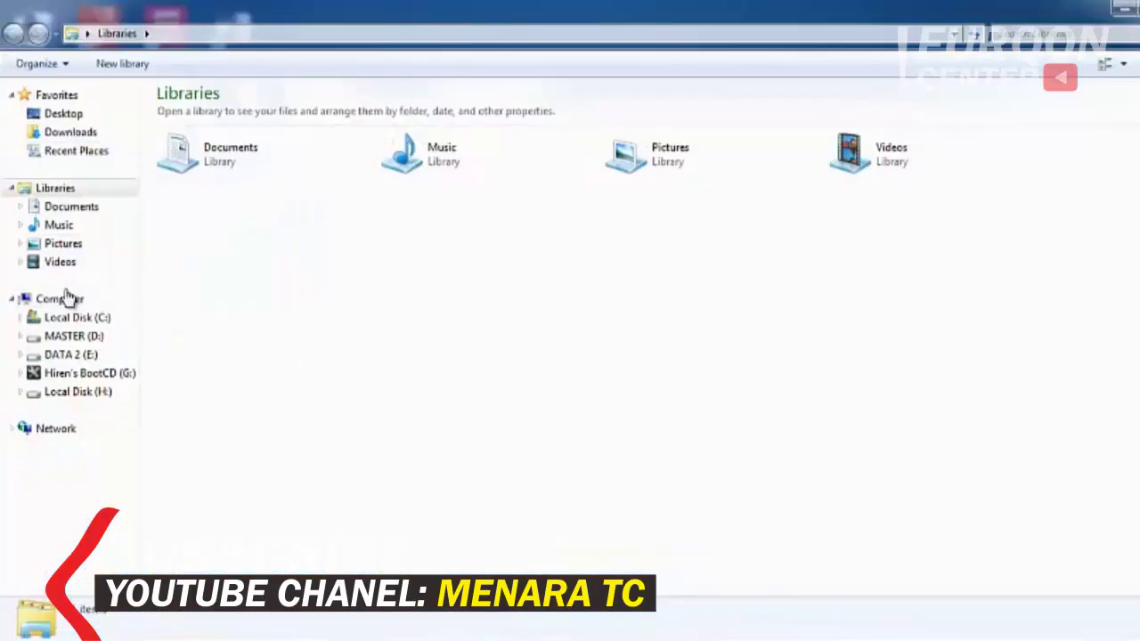
click(61, 300)
right_click(389, 312)
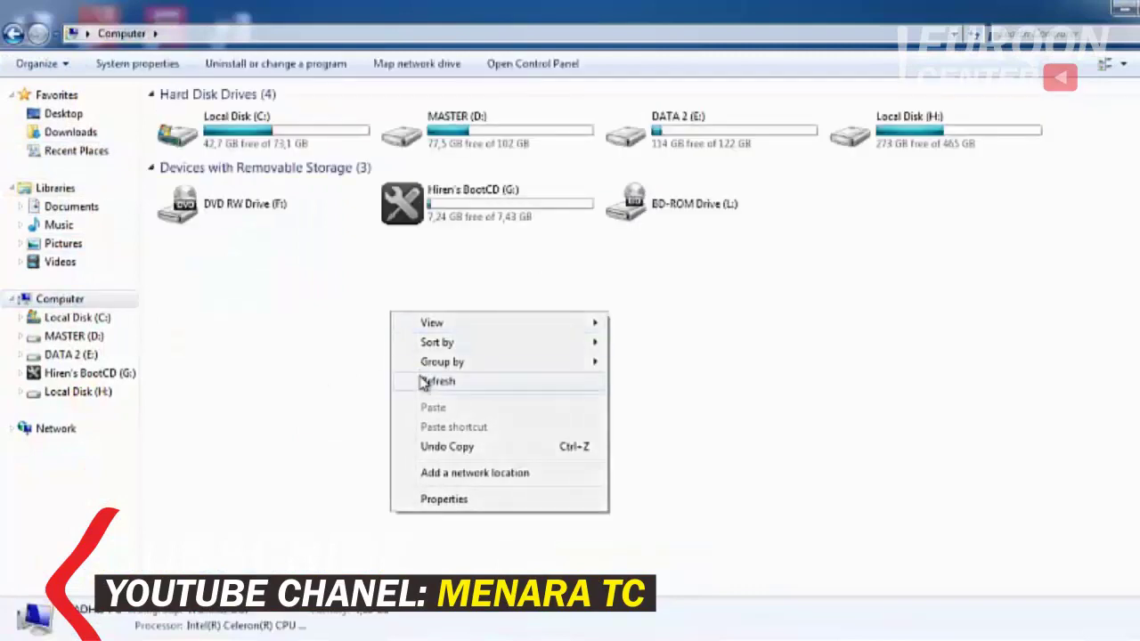
click(420, 381)
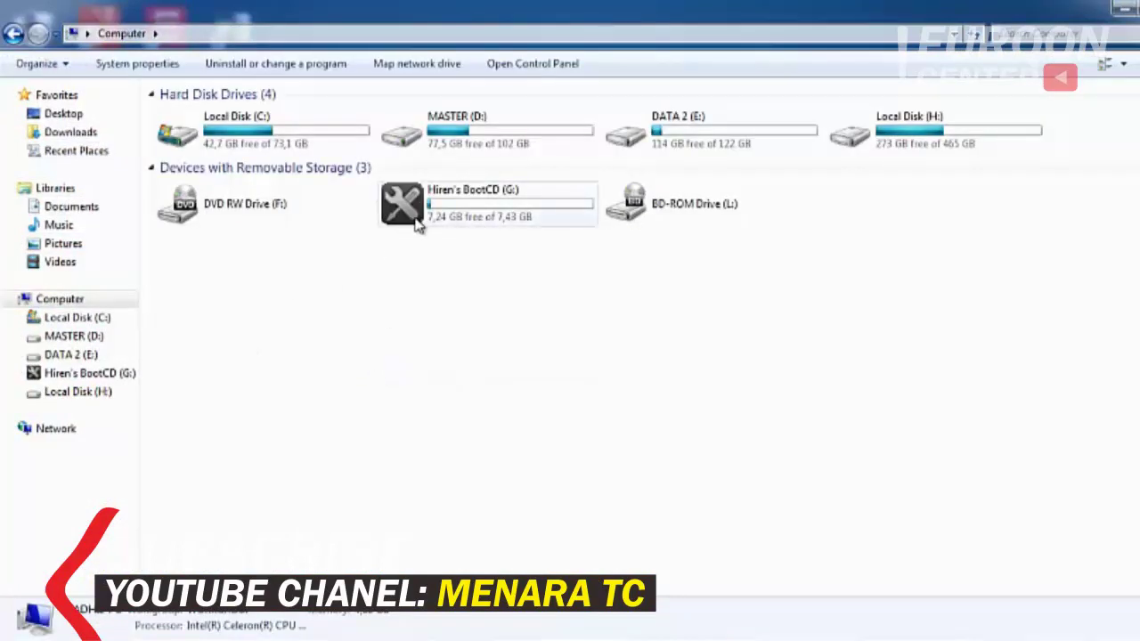
click(462, 220)
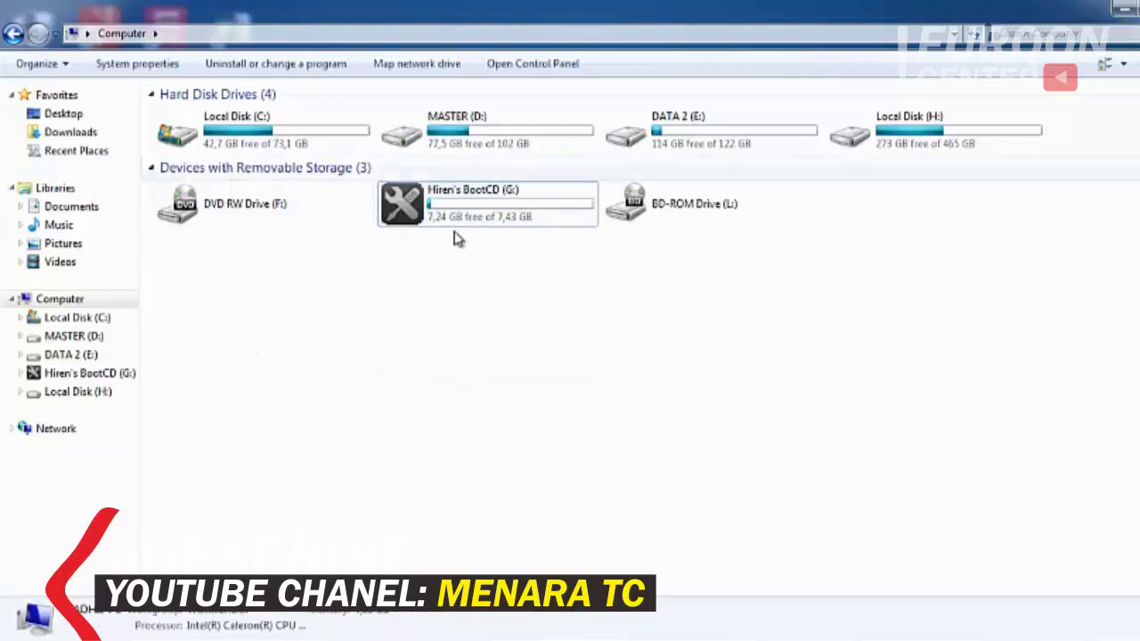
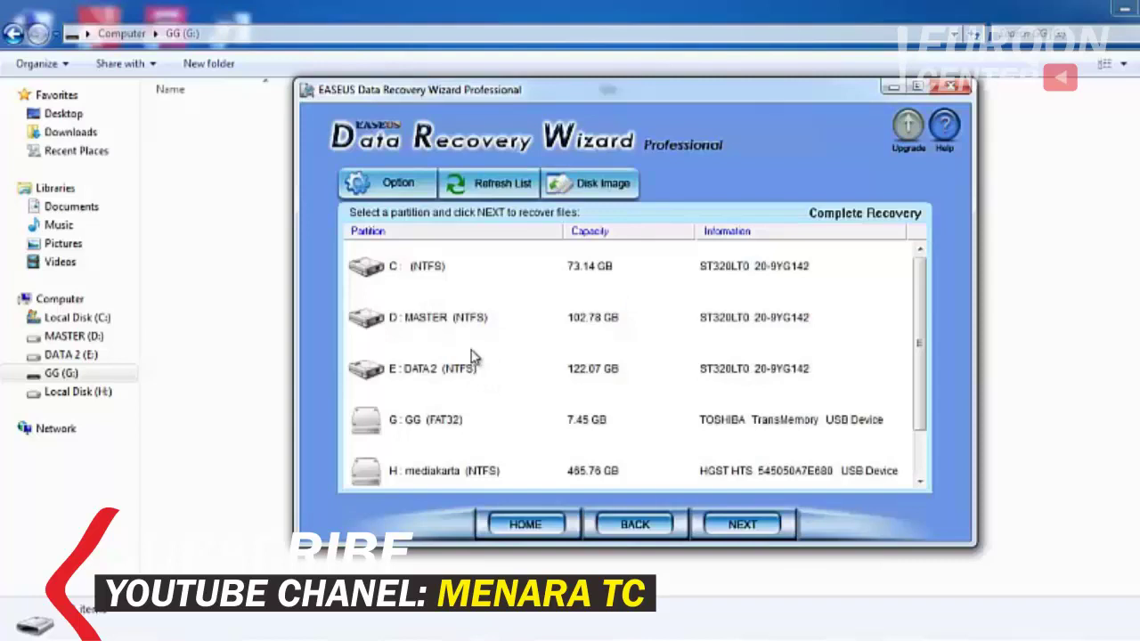
Scan the G: GG (FAT32) partition with Complete Recovery, including Partition 2 FAT32 along with Partition 1 NTFS
click(392, 424)
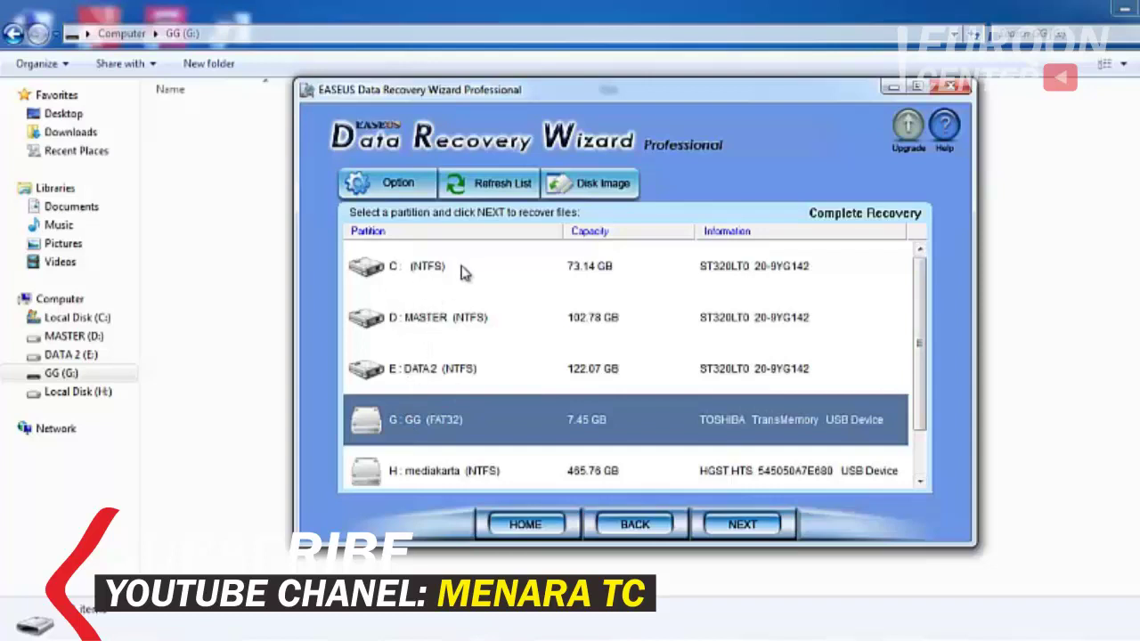
drag(921, 313, 717, 348)
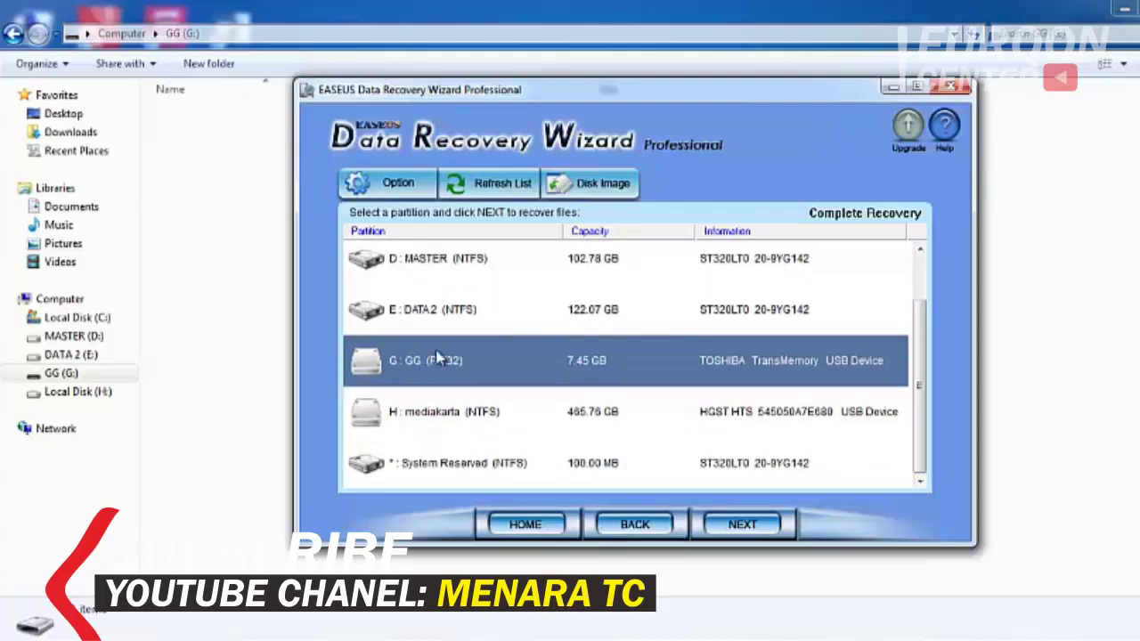
click(739, 525)
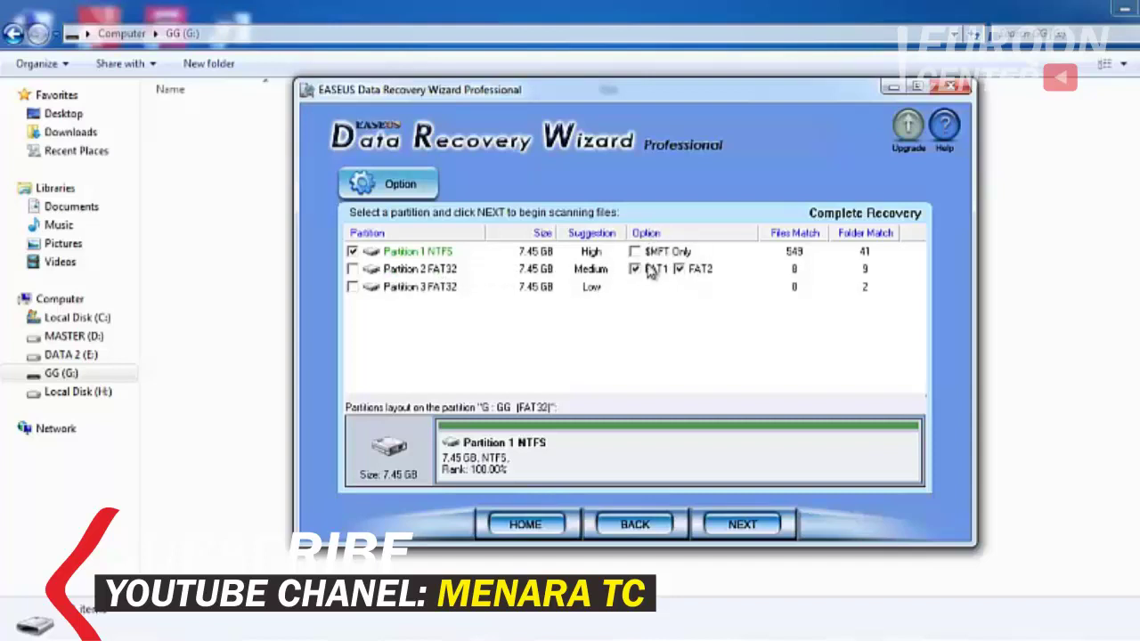
click(353, 270)
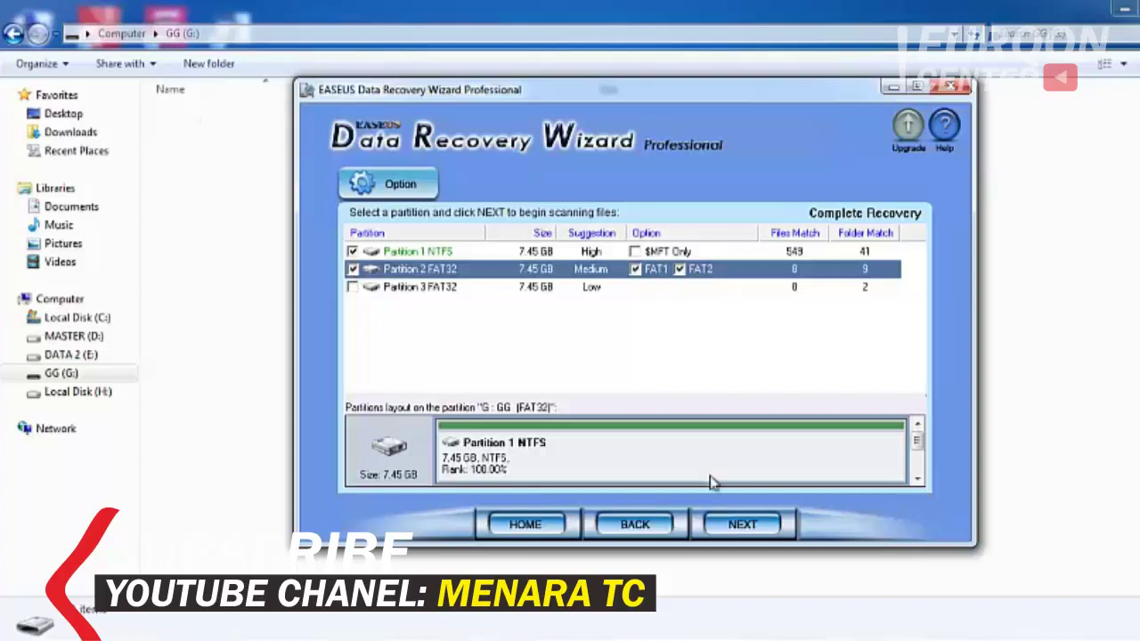
click(739, 529)
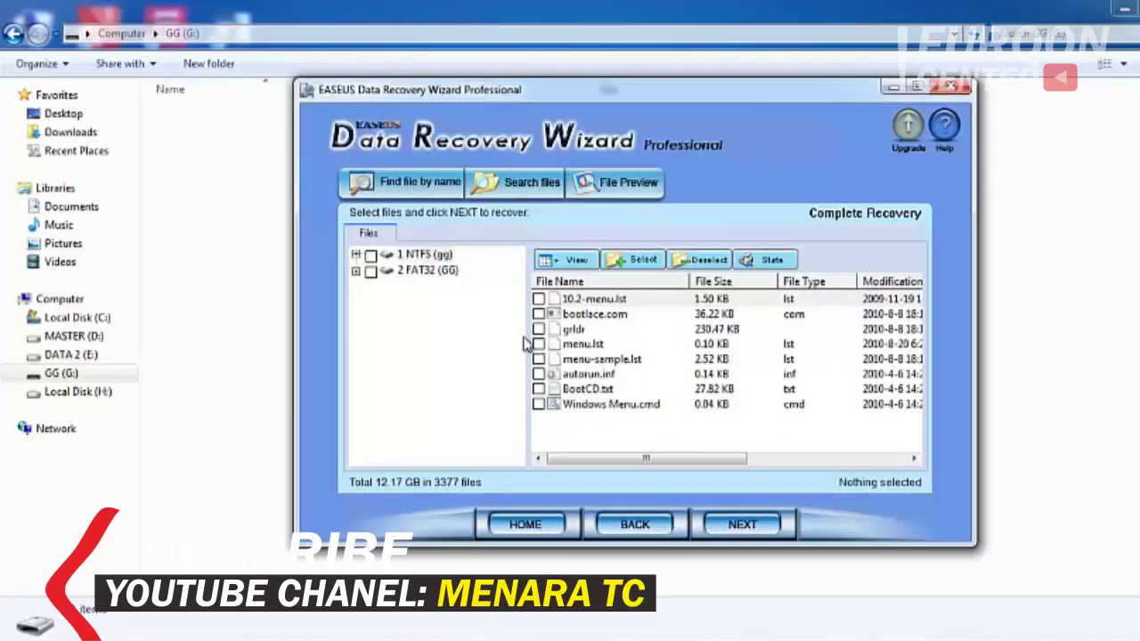
click(371, 255)
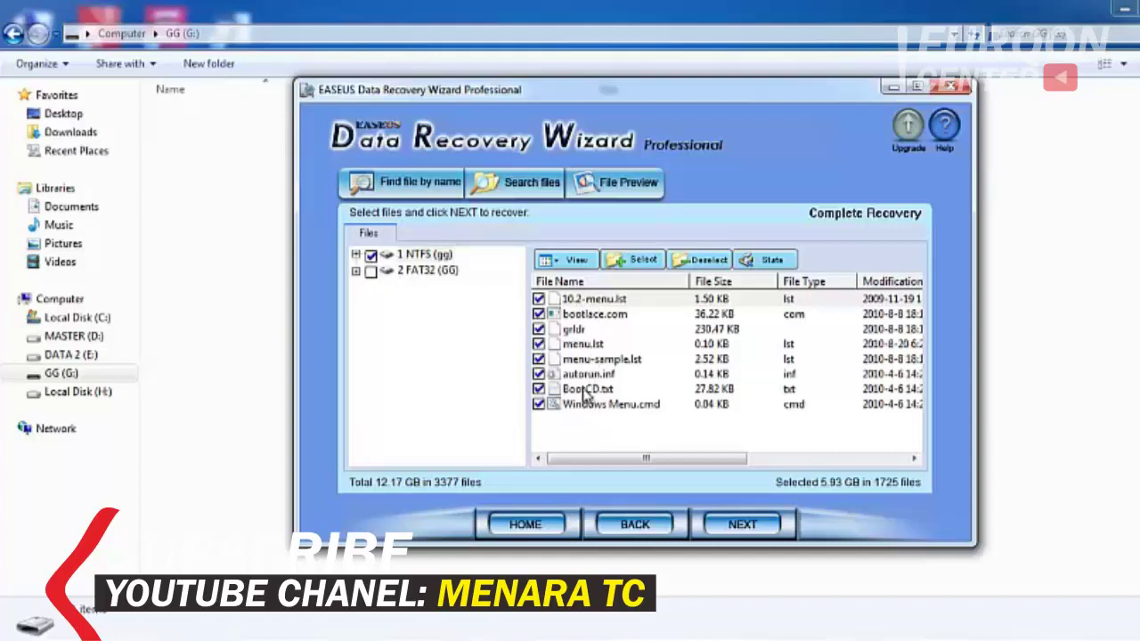
click(370, 256)
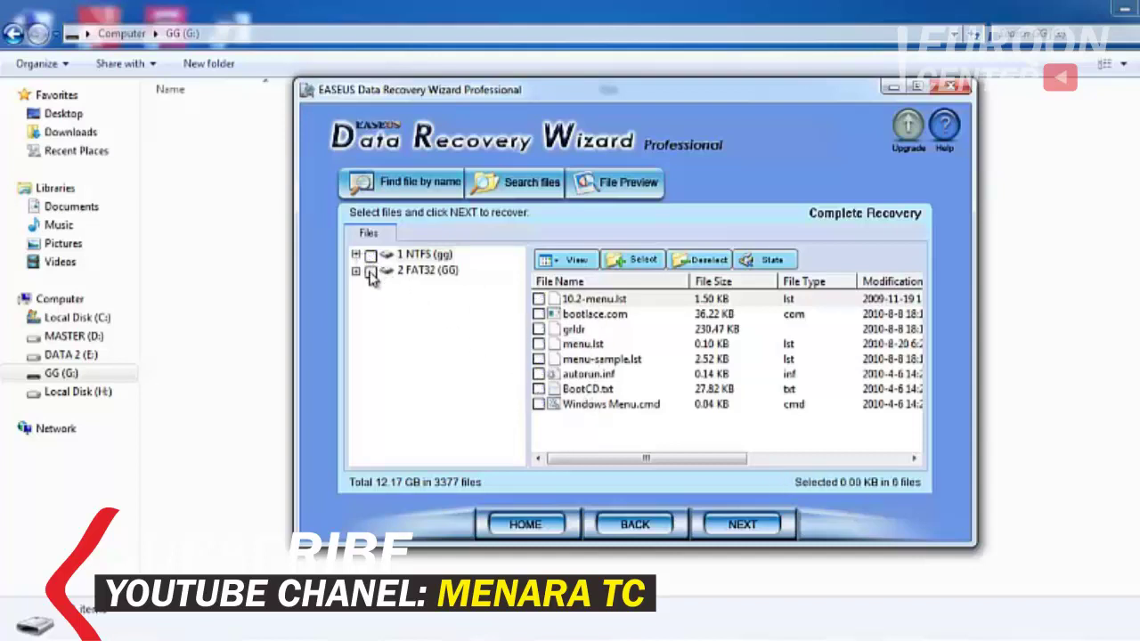
click(370, 272)
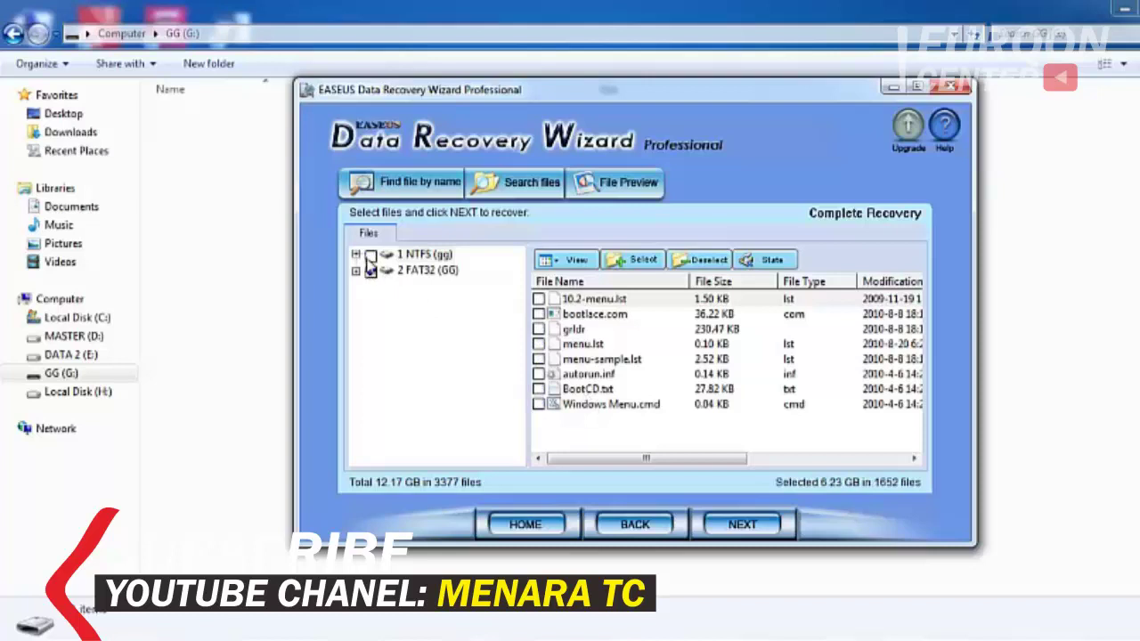
click(370, 255)
click(370, 272)
click(371, 255)
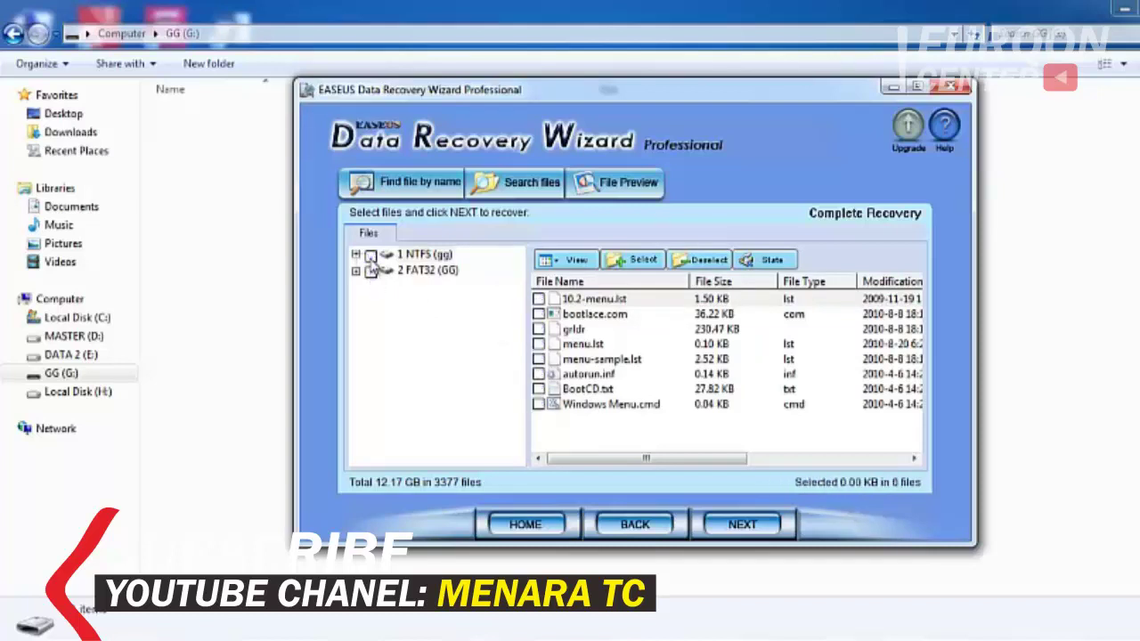
Expand the 1 NTFS (gg) and 2 FAT32 (GG) results and mark all of 2 FAT32 (GG) for recovery
click(356, 256)
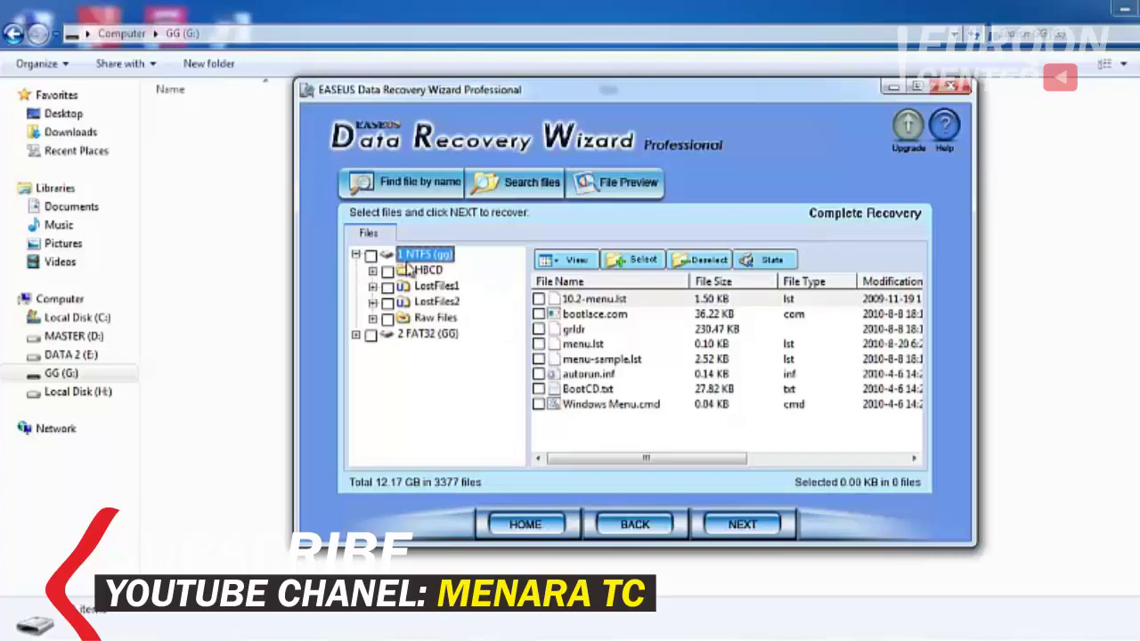
click(356, 335)
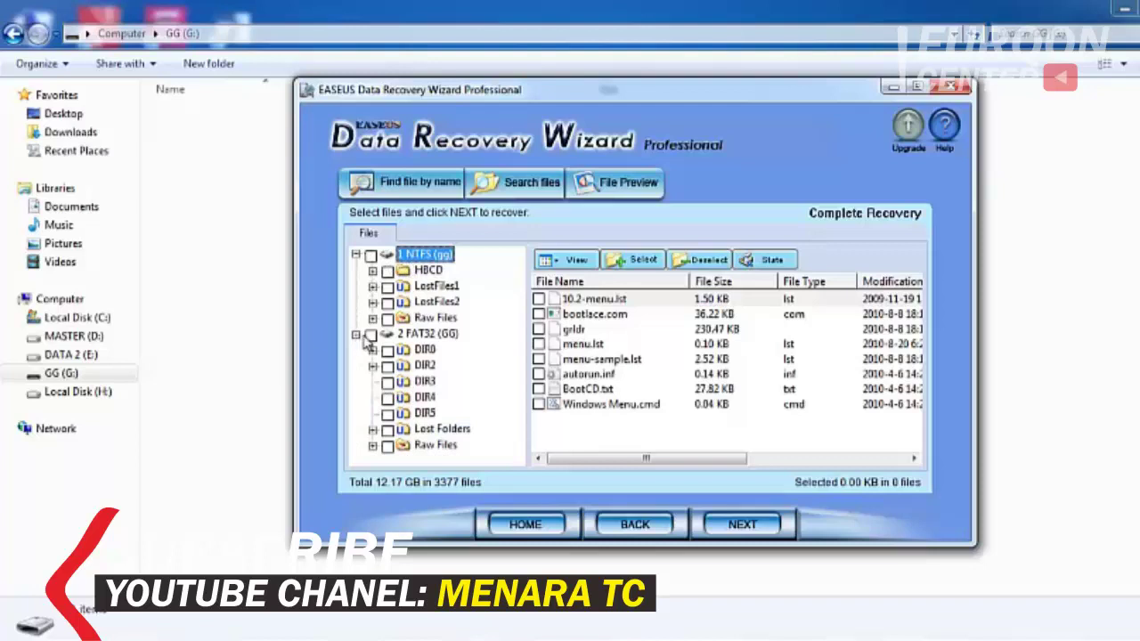
click(370, 335)
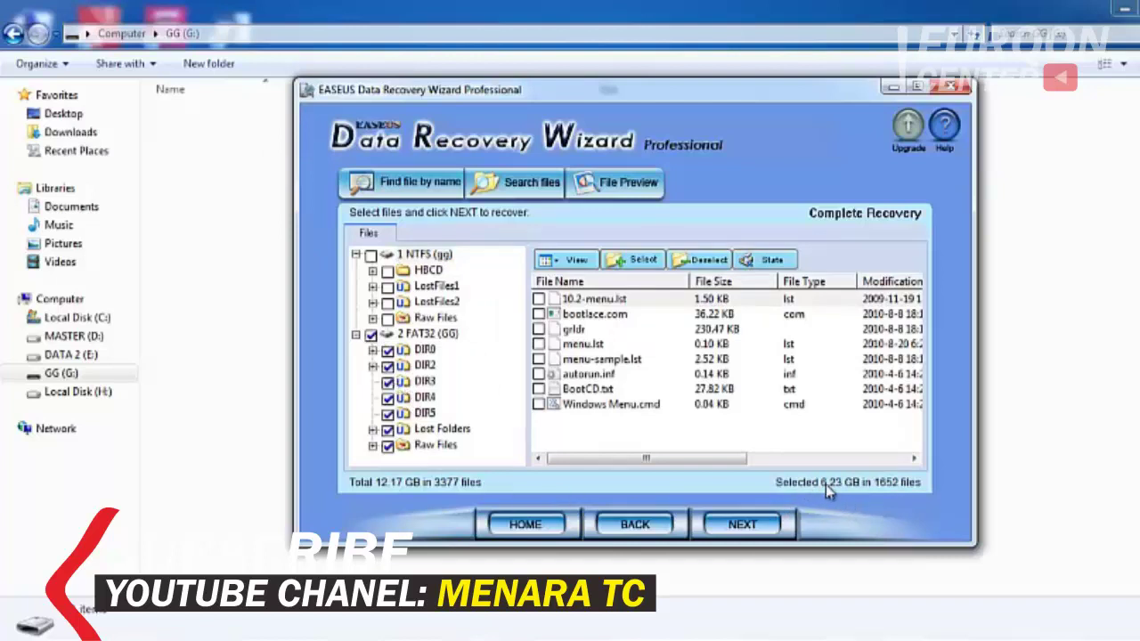
Recover the selected files to the Desktop
click(735, 527)
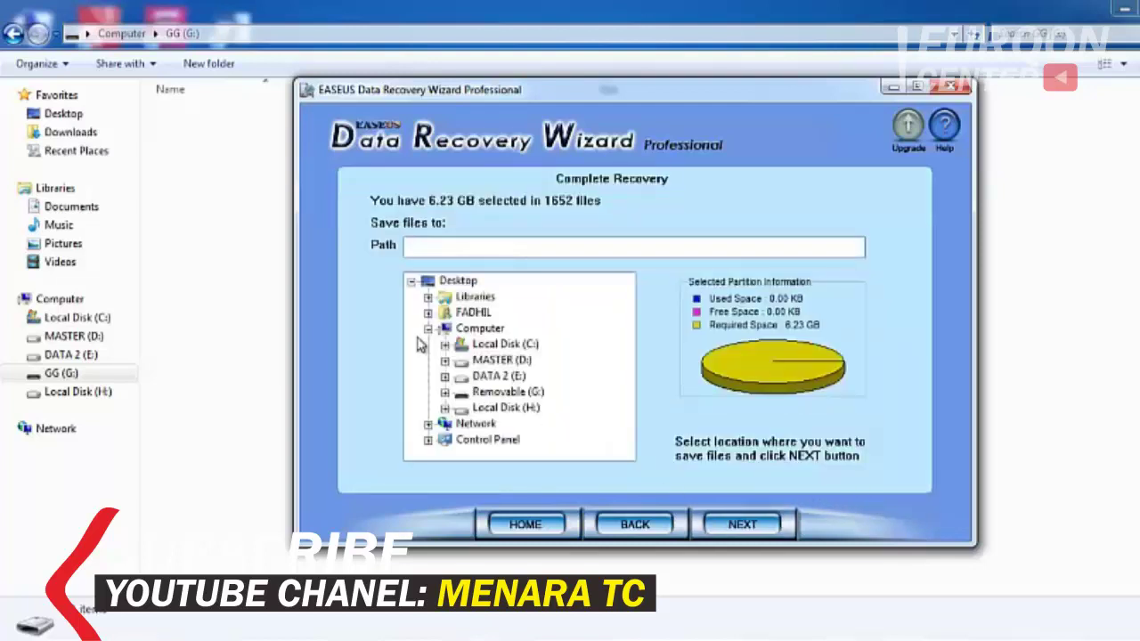
click(467, 285)
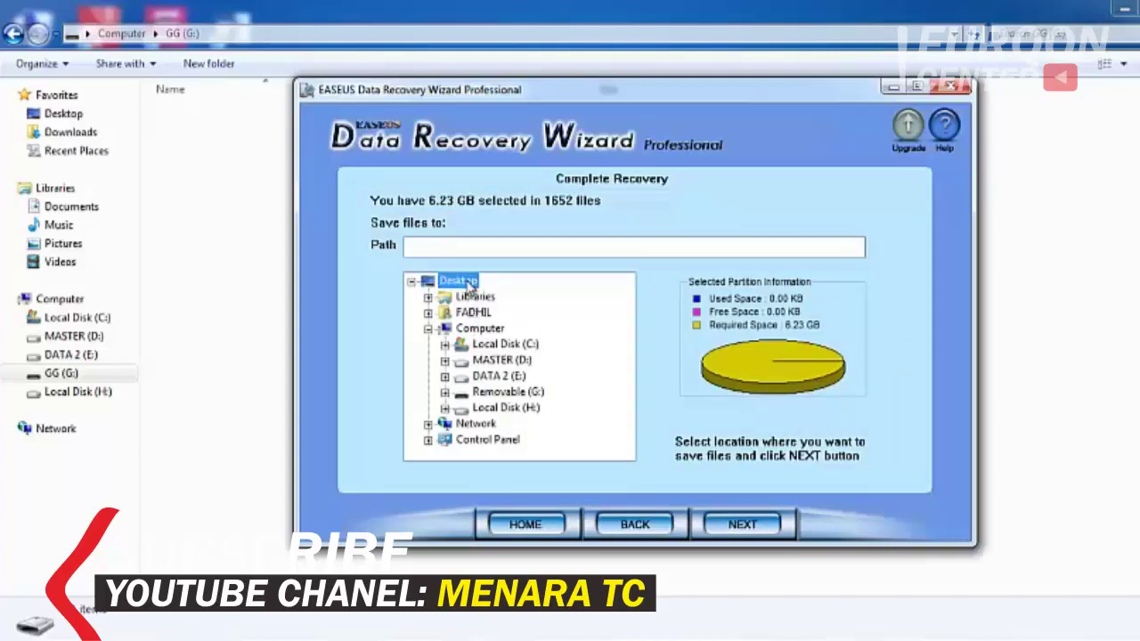
click(726, 527)
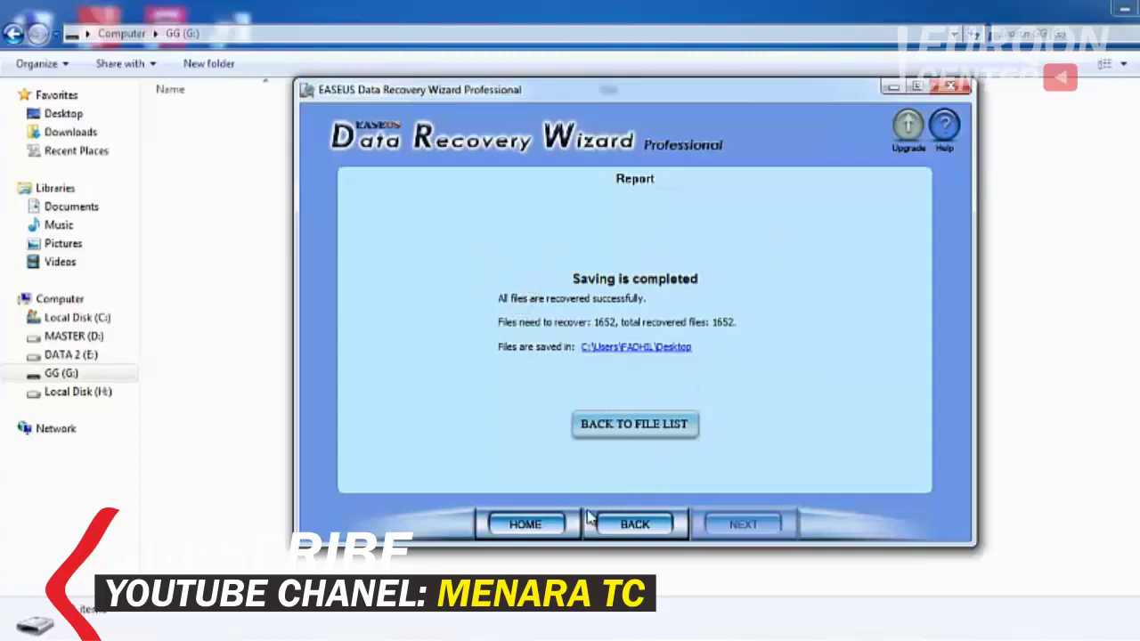
Exit EASEUS Data Recovery Wizard and check the contents of the GG (G:) drive in Windows Explorer
click(950, 87)
click(610, 369)
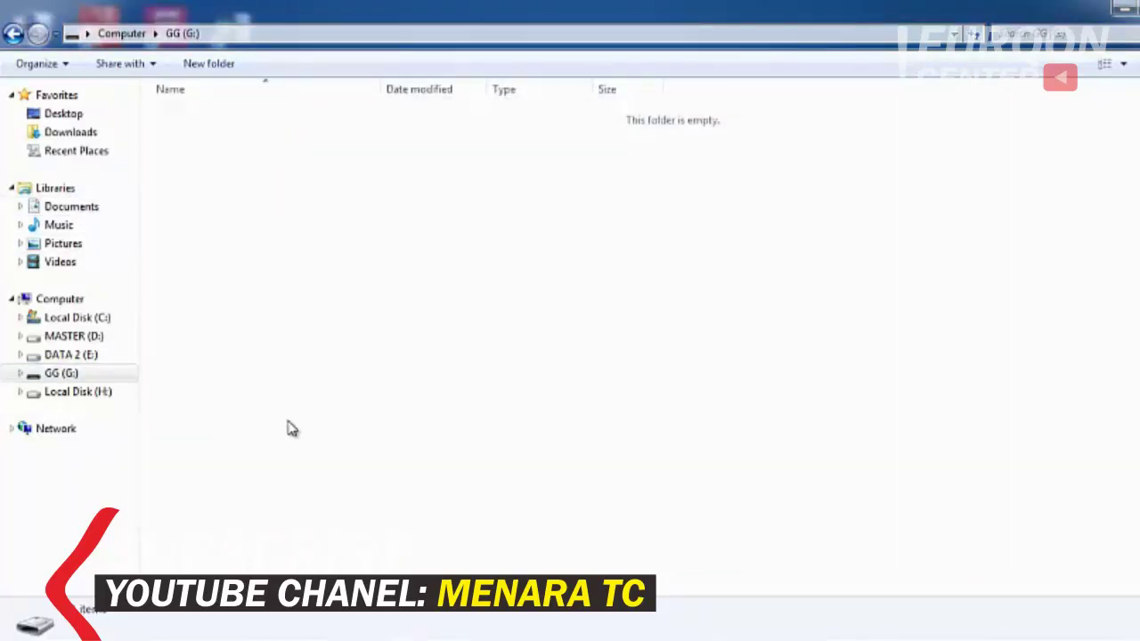
click(53, 375)
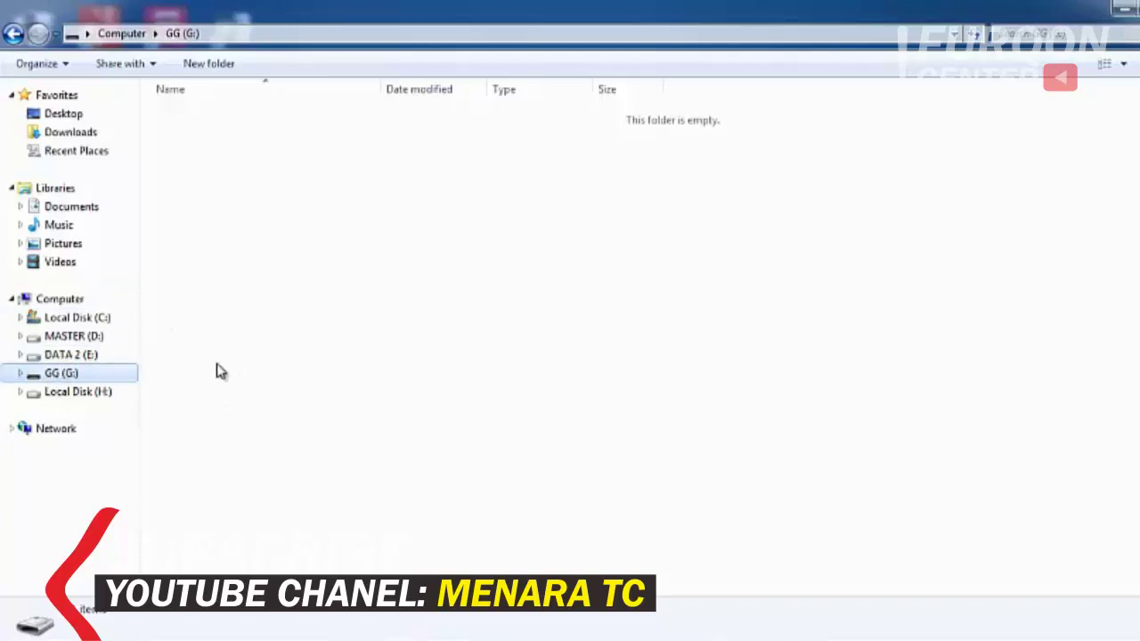
click(337, 395)
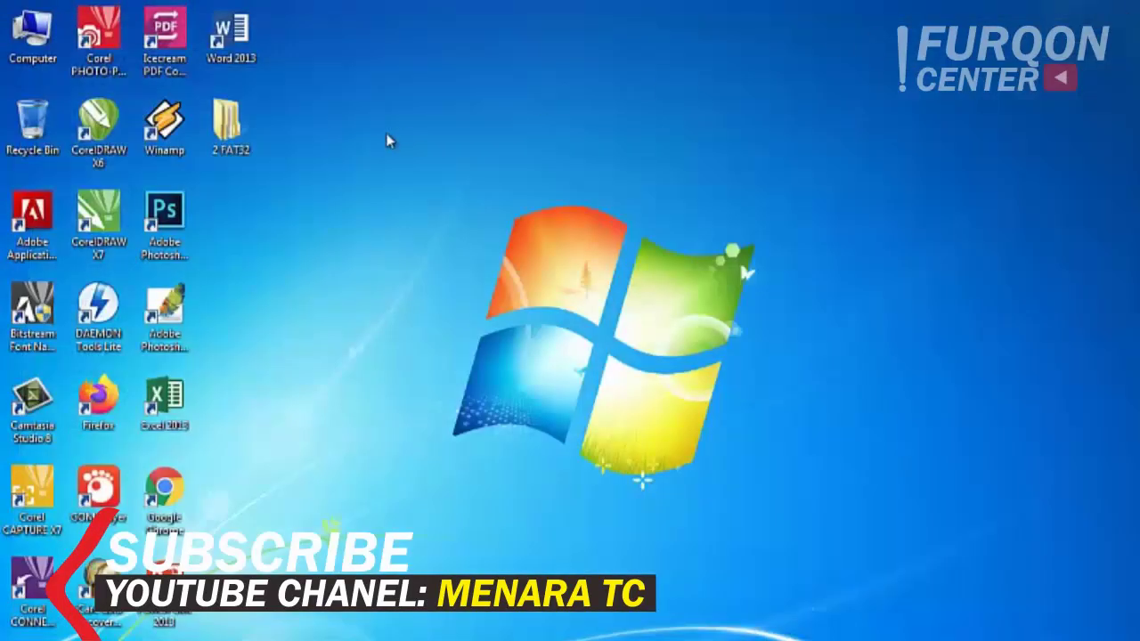
Refresh the desktop and open the recovered 2 FAT32 folder
right_click(359, 144)
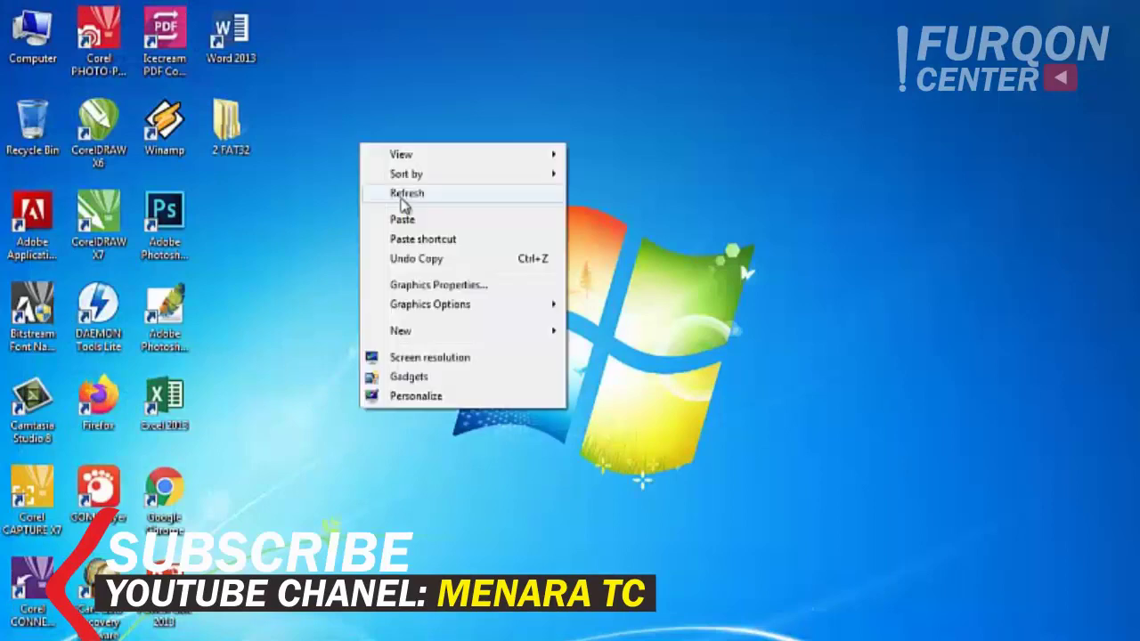
click(401, 196)
click(165, 218)
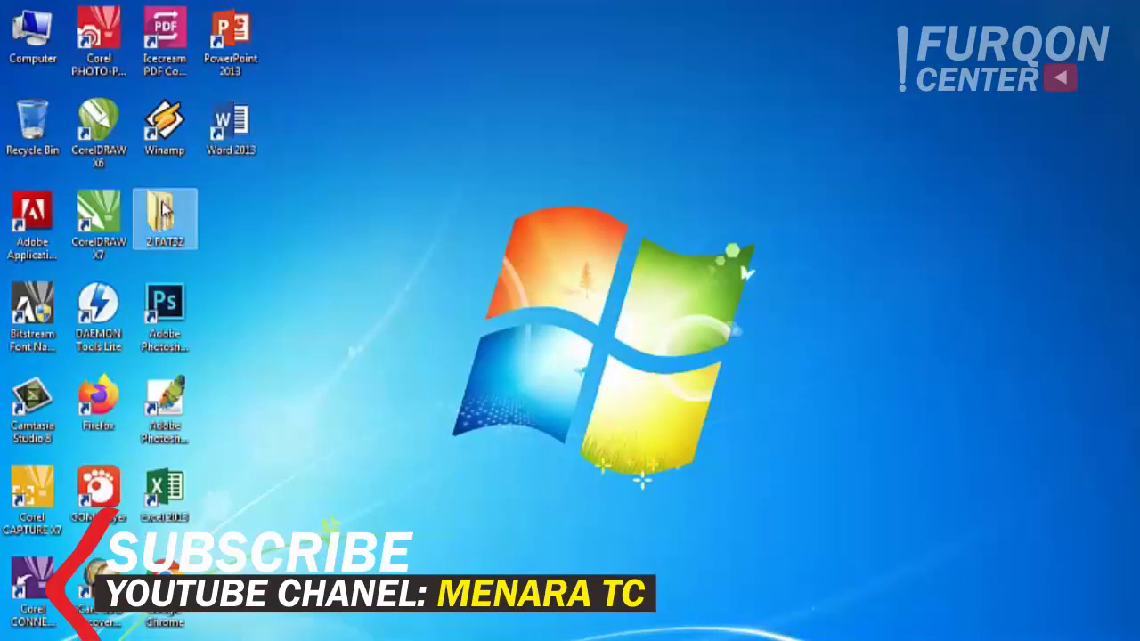
double_click(166, 223)
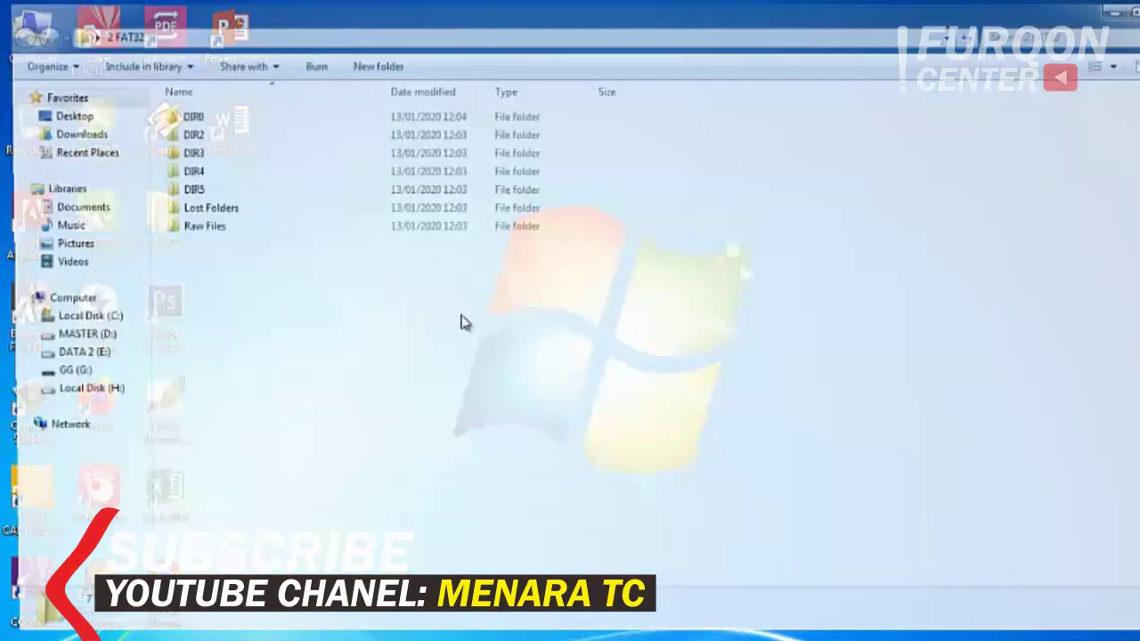